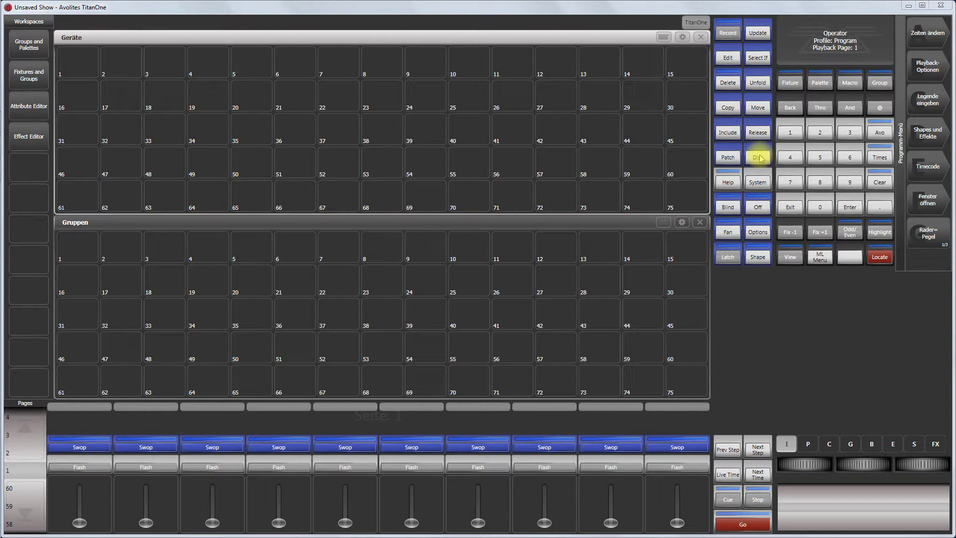
Step: Load the saved show "align" and close its Attribut-Editor window so that the whole fixture grid is uncovered
left_click(758, 158)
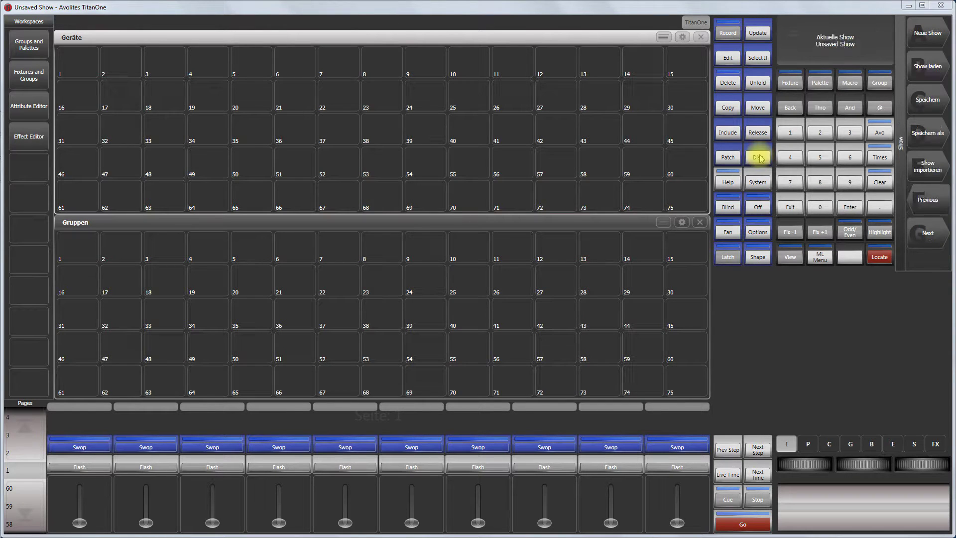
left_click(927, 69)
left_click(929, 34)
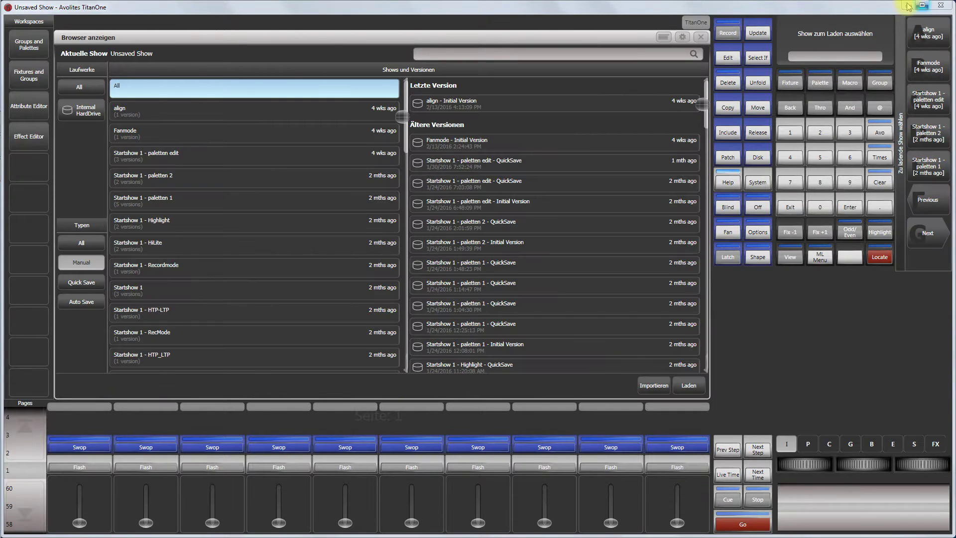
left_click(932, 33)
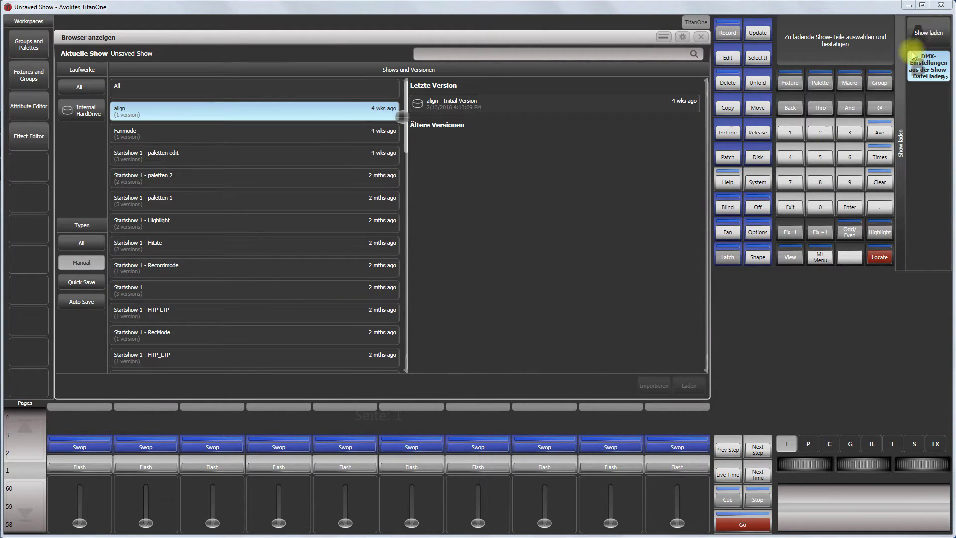
left_click(927, 35)
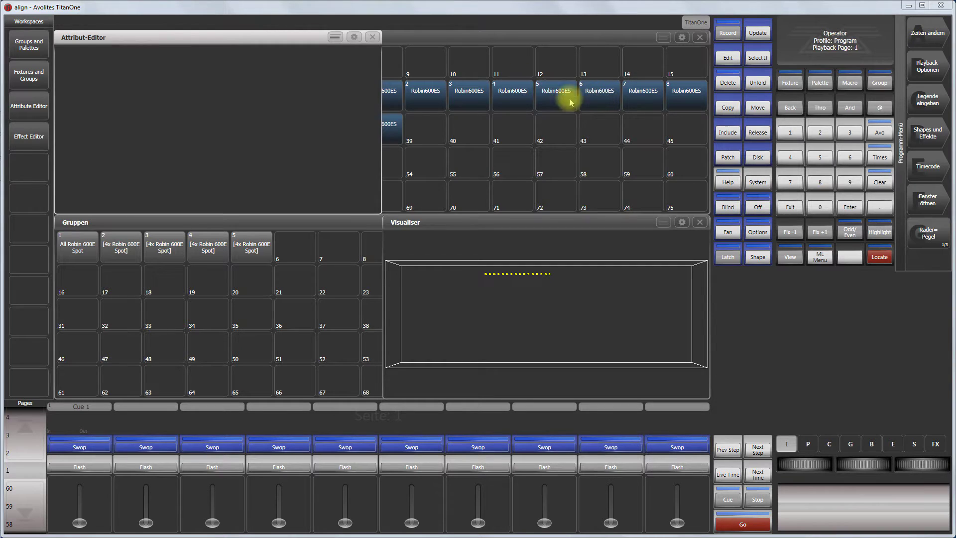
left_click(373, 37)
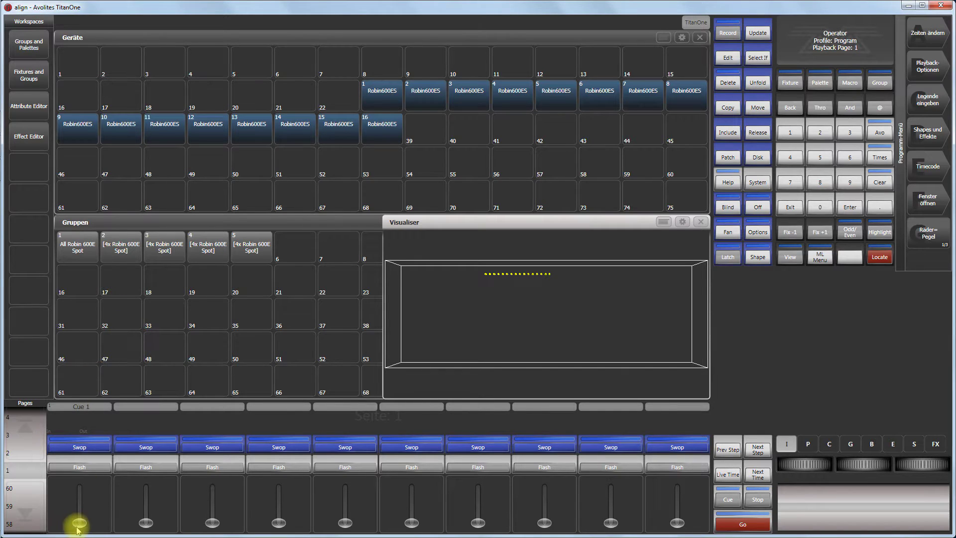
Step: Raise the Cue 1 playback to full and set the tilt of the All Robin 600E Spot group to 35.11%
left_click_drag(79, 523, 87, 473)
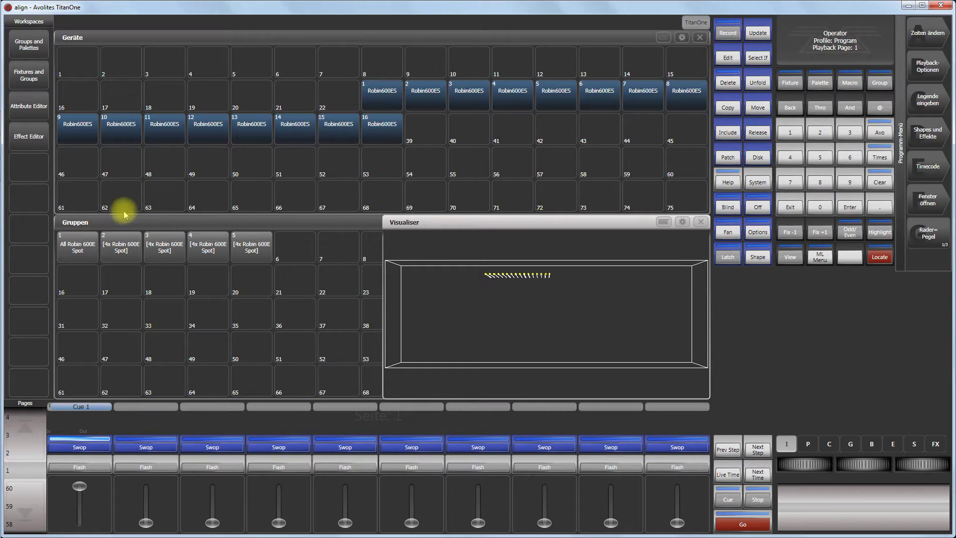
left_click(76, 251)
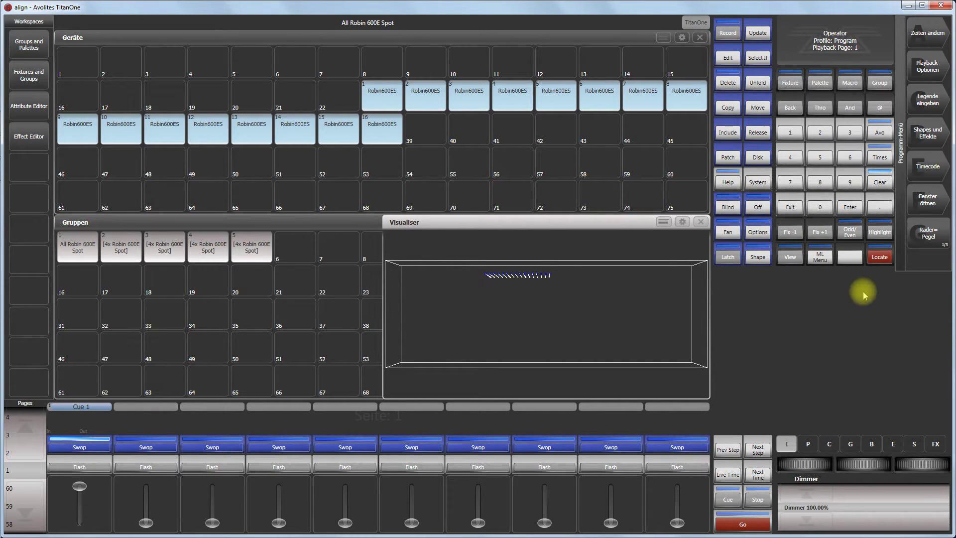
left_click(809, 444)
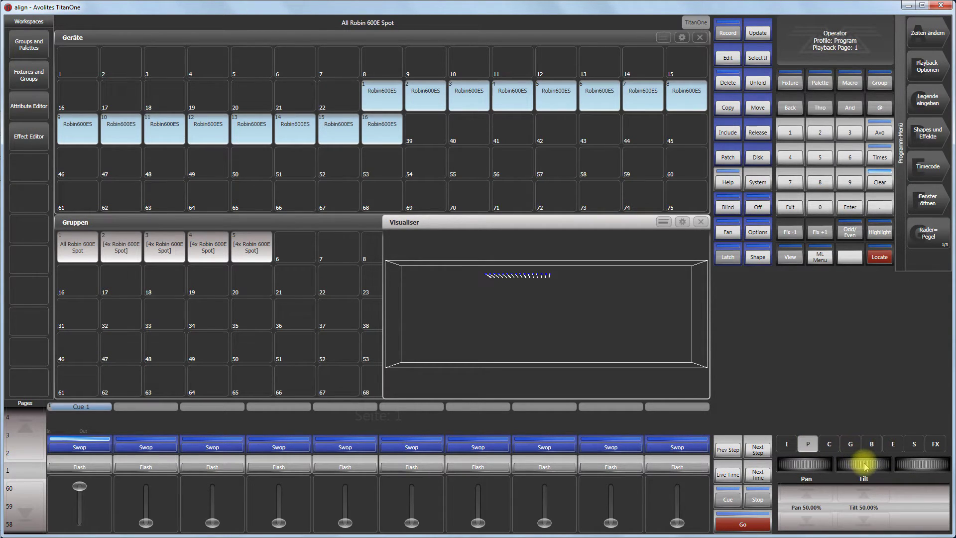
left_click_drag(859, 466, 732, 474)
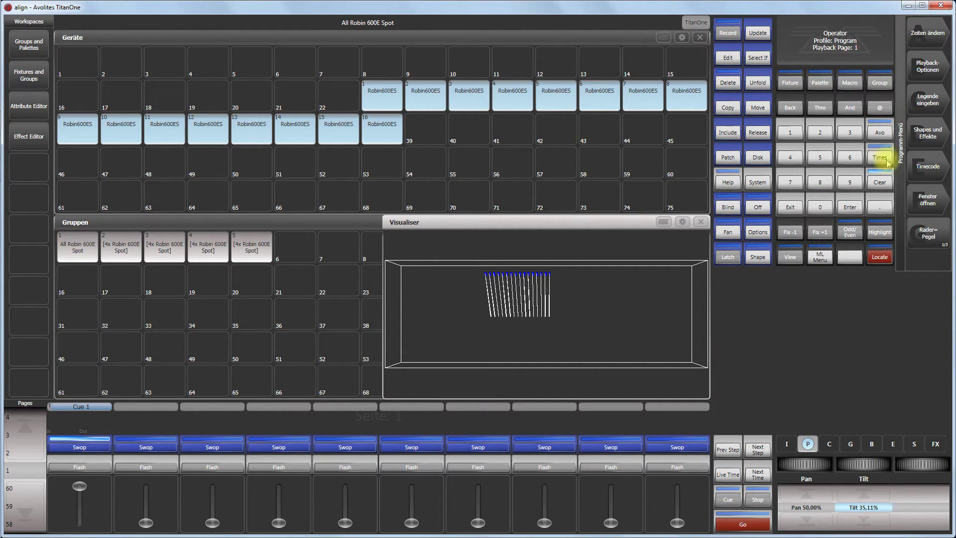
Step: Find the Fan option in the user settings and change it to latching mode (Fan rastet ein)
left_click(879, 134)
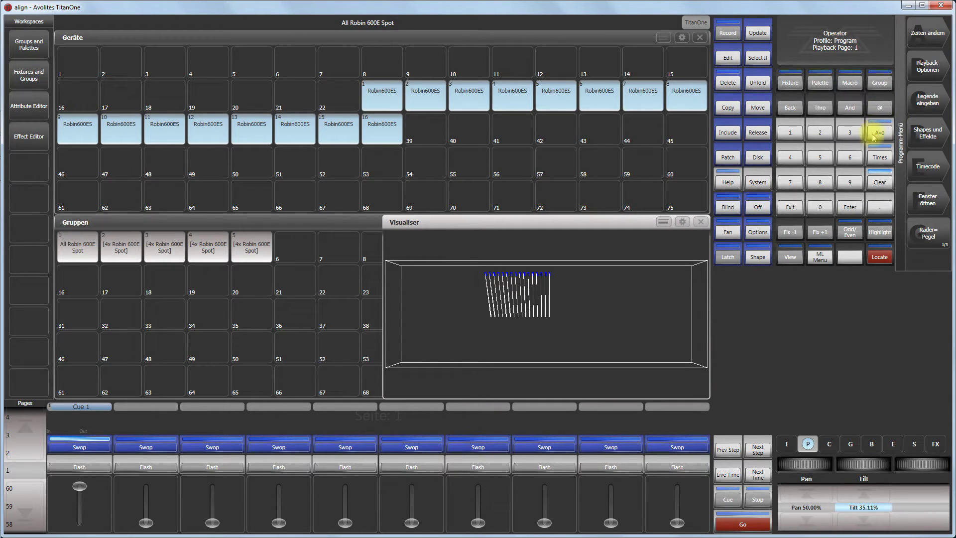
left_click(876, 137)
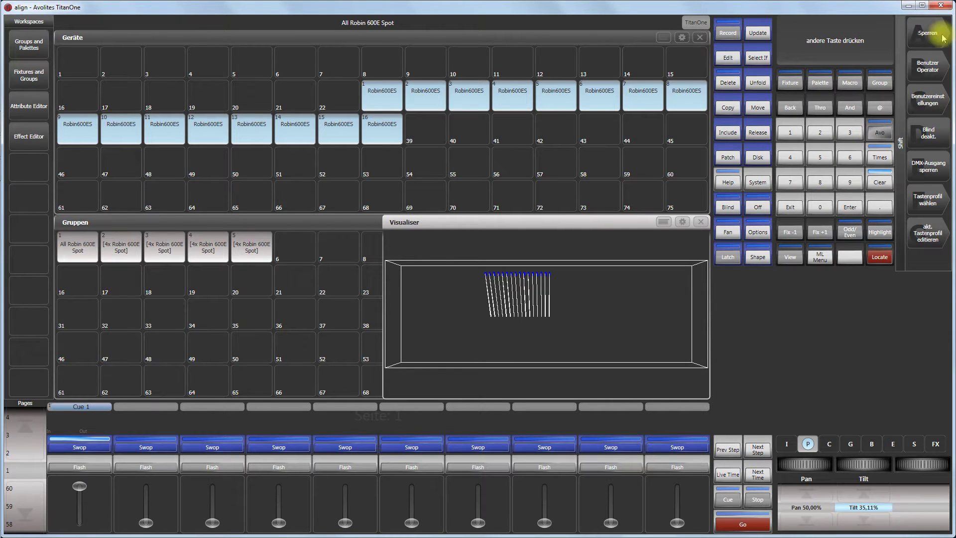
left_click(919, 112)
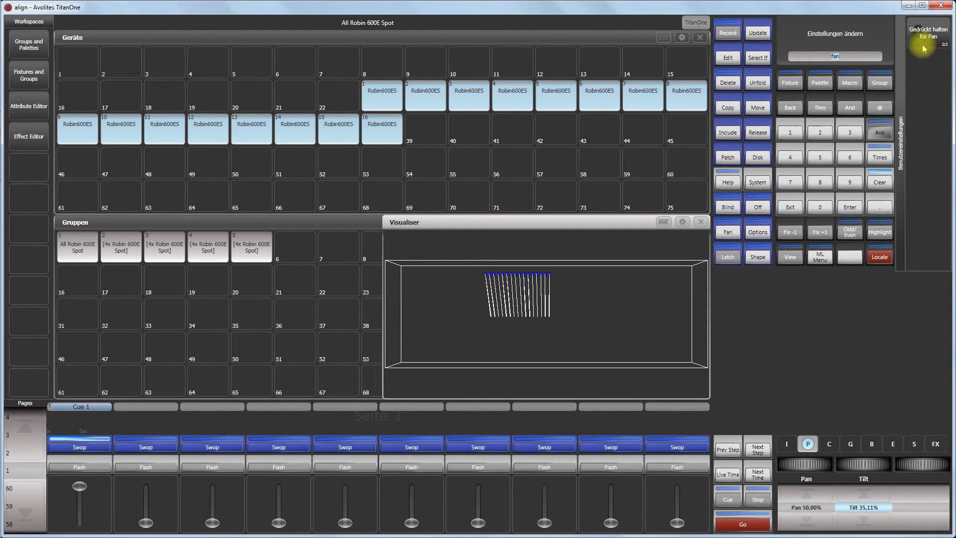
left_click(924, 48)
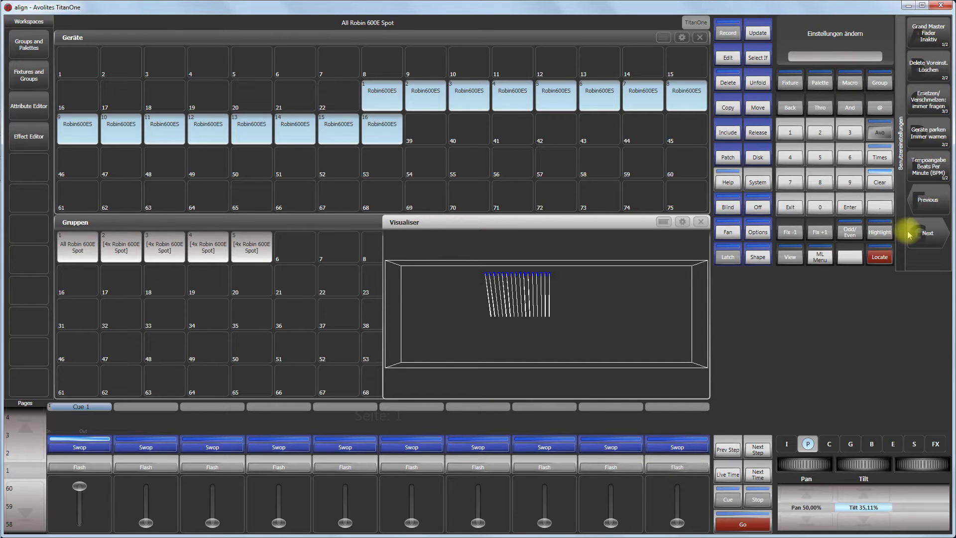
type("fan")
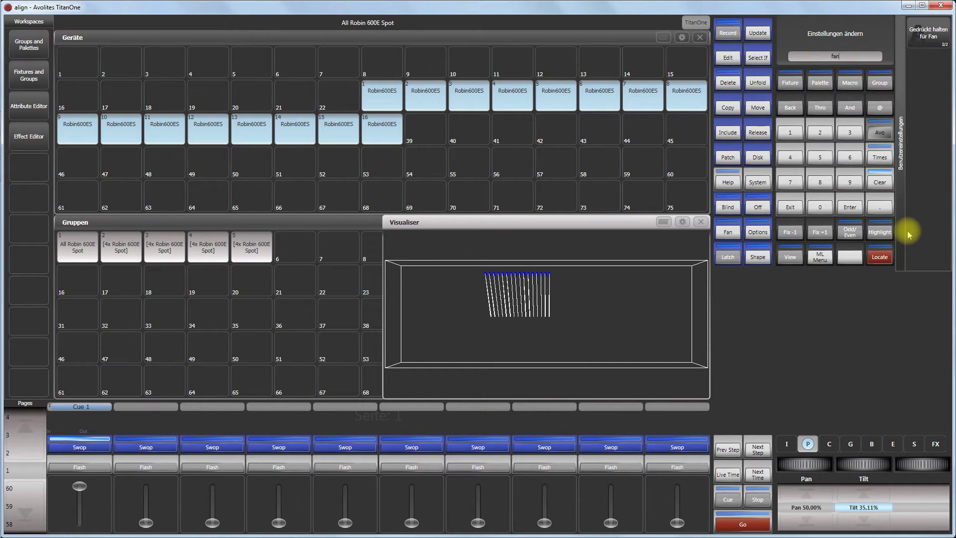
left_click(928, 35)
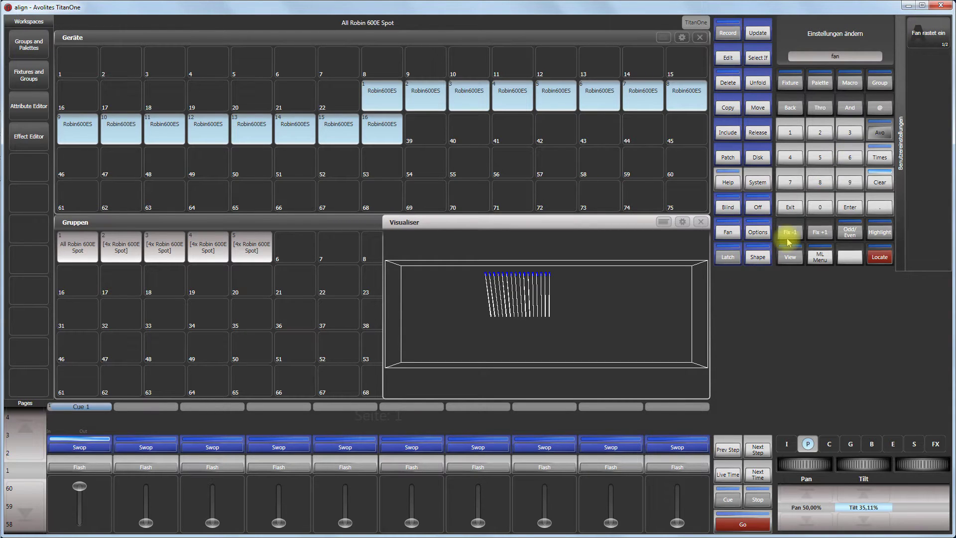
left_click(791, 207)
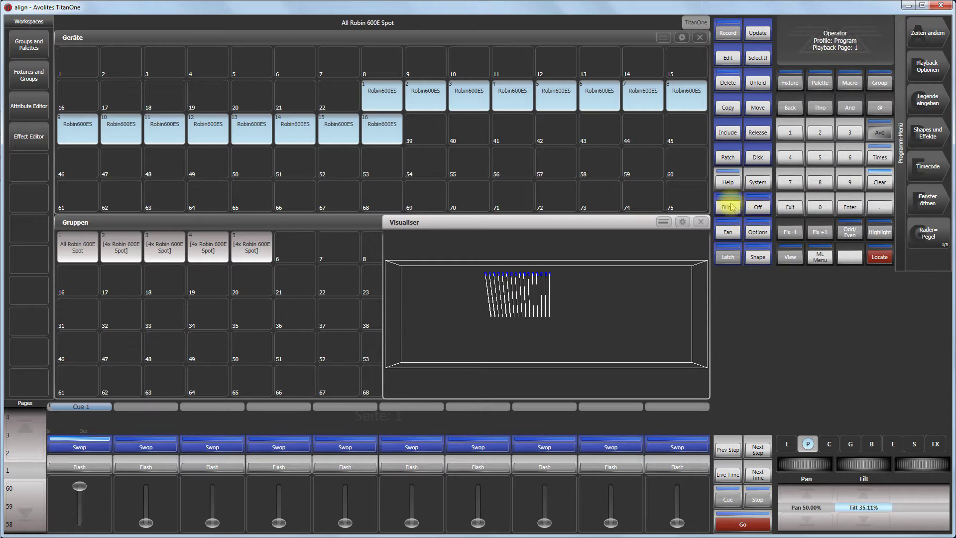
Step: Fan the pan of the selected Robin 600E fixtures symmetrically outward, to a pan of about 42.29%
left_click(729, 234)
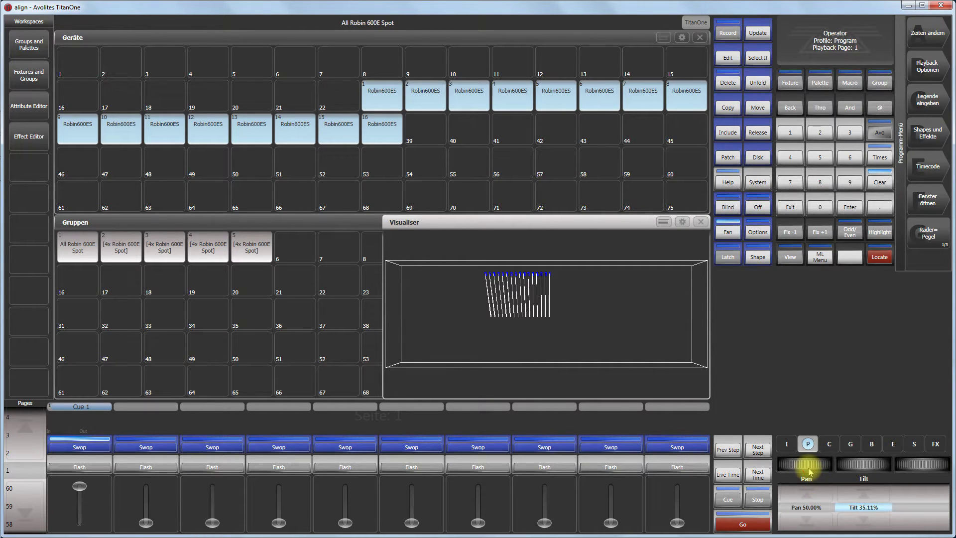
mouse_move(809, 471)
left_mouse_down()
mouse_move(790, 468)
mouse_move(848, 467)
mouse_move(809, 471)
left_mouse_up()
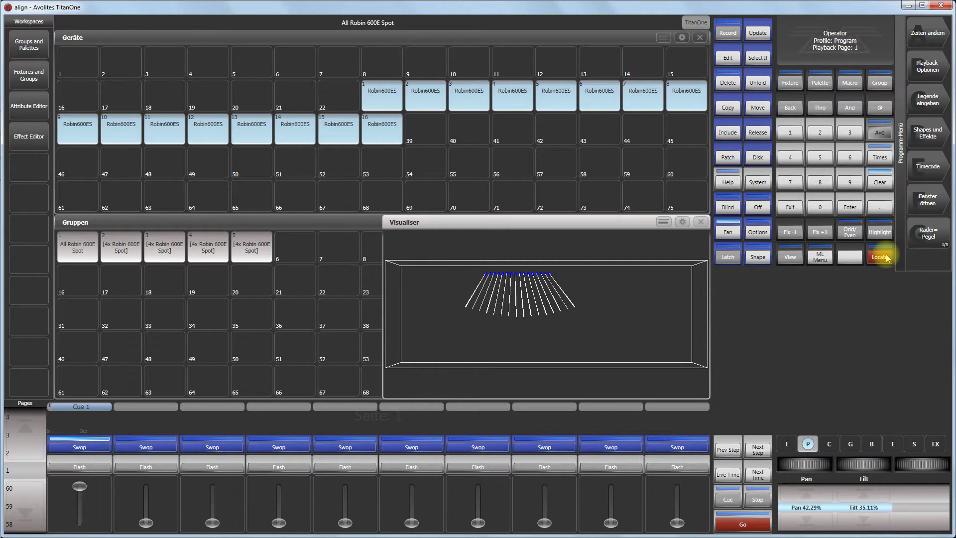
Step: Browse the Shape Generator's shapes by attribute and apply the Tilt Saw shape from the Pan / Tilt category to the selected fixtures
left_click(928, 135)
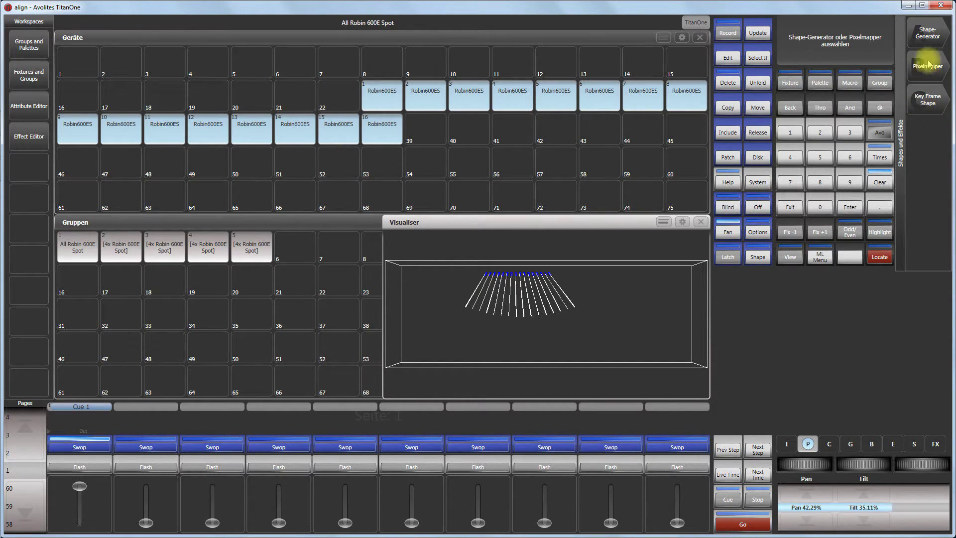
left_click(935, 34)
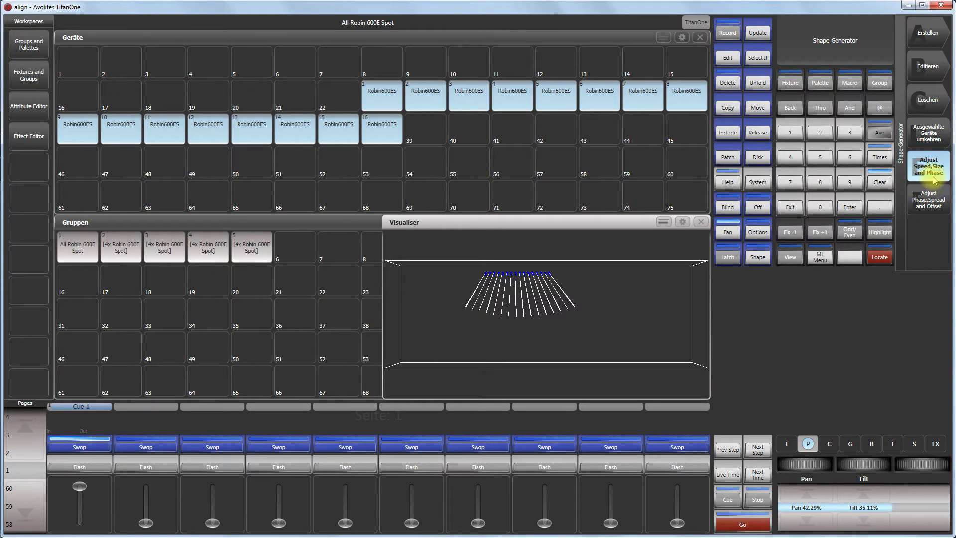
left_click(928, 33)
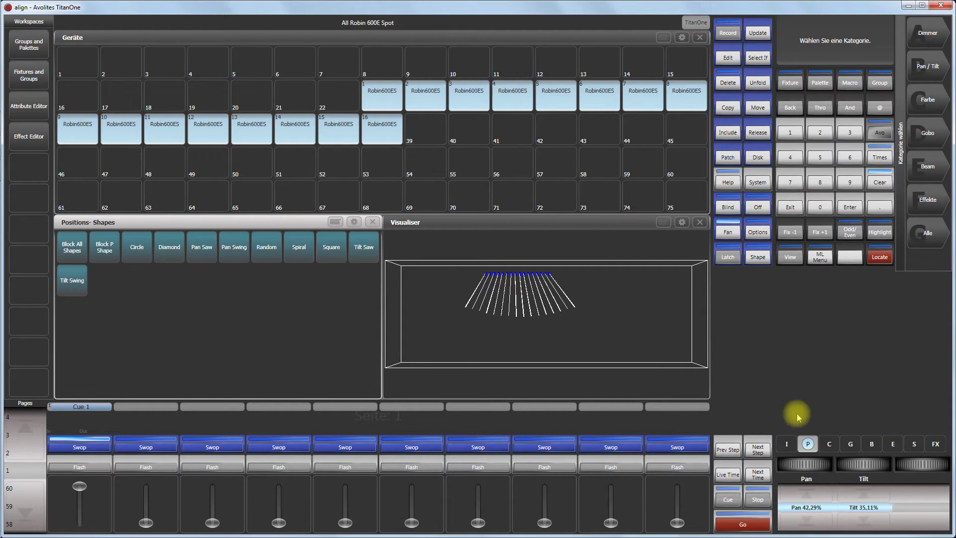
left_click(787, 445)
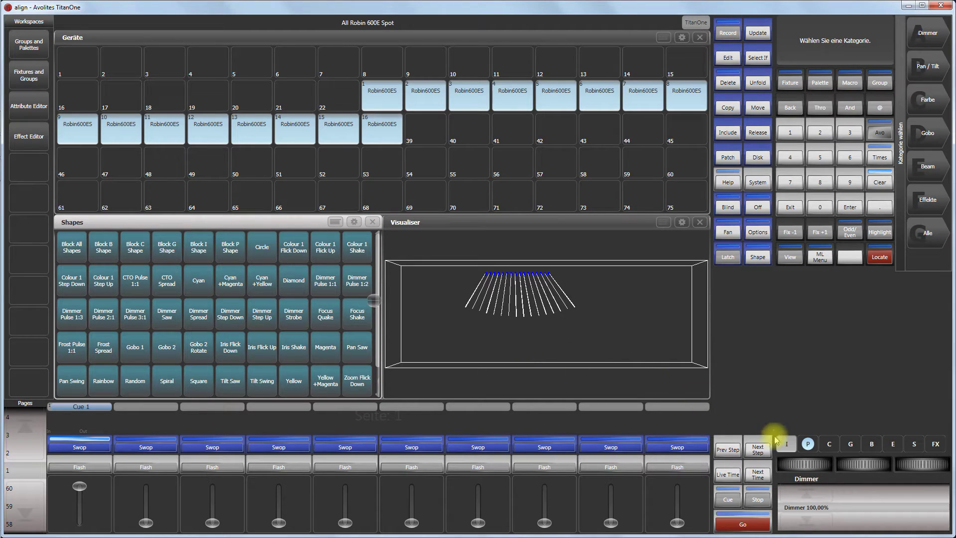
left_click(809, 444)
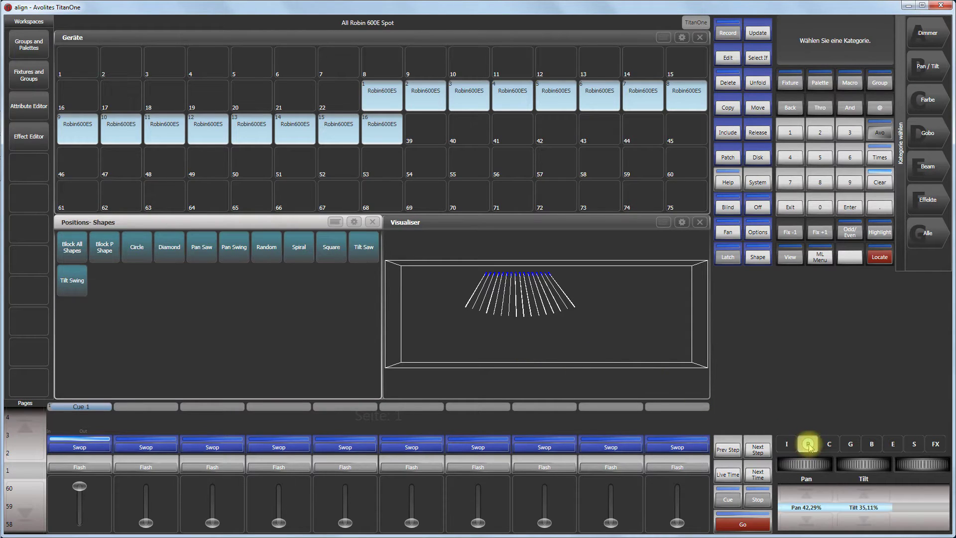
left_click(830, 444)
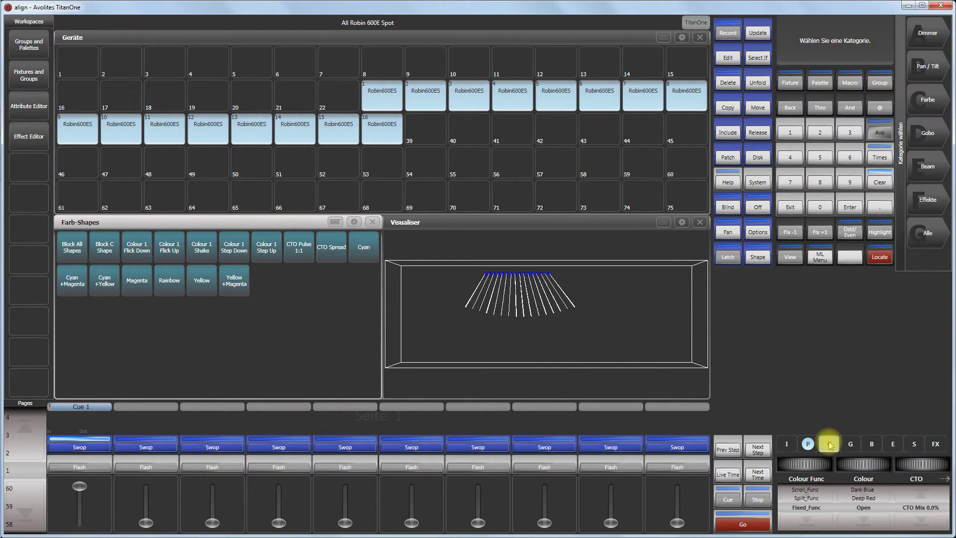
left_click(852, 445)
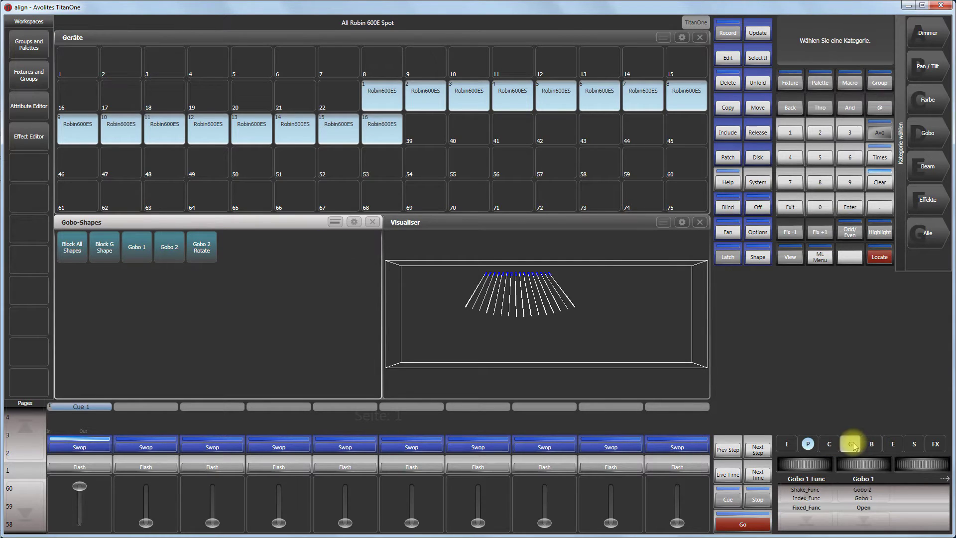
left_click(808, 445)
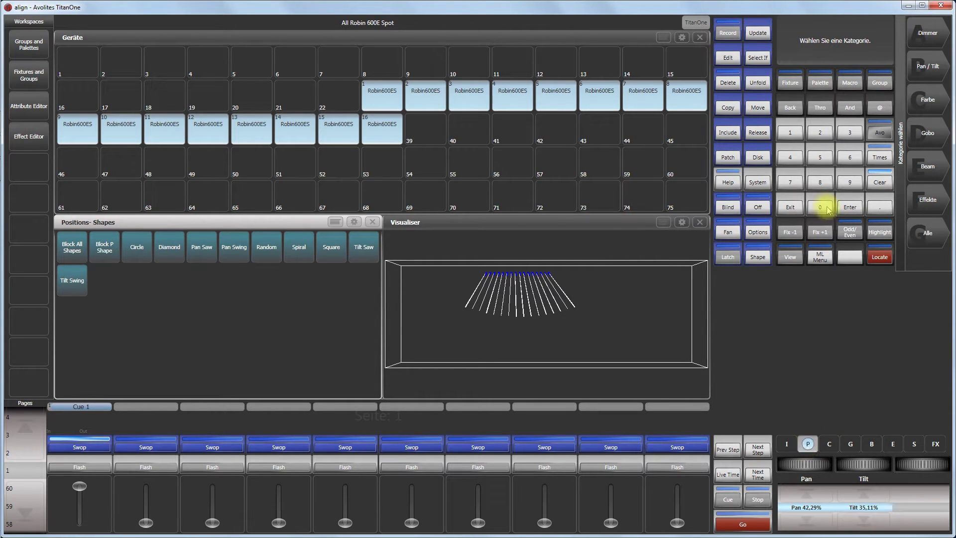
left_click(930, 67)
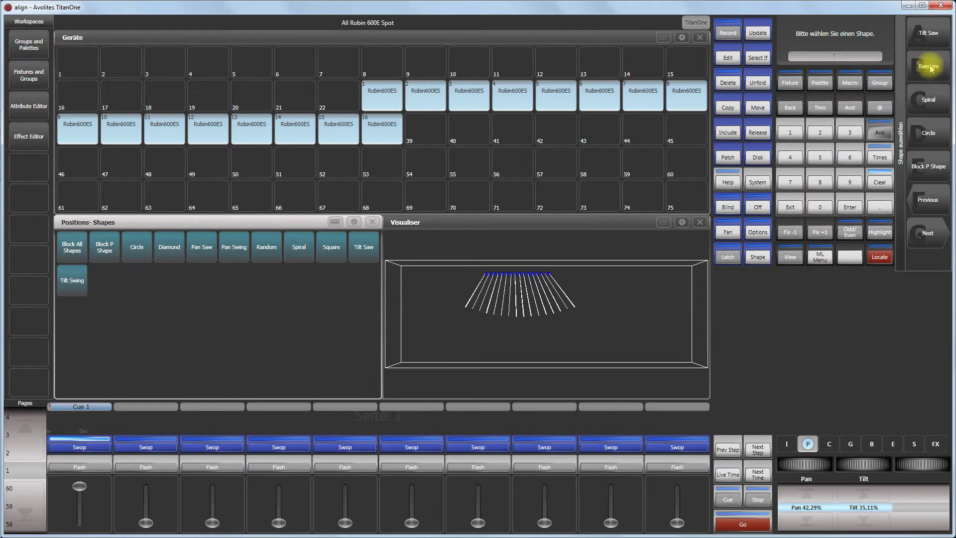
left_click(929, 35)
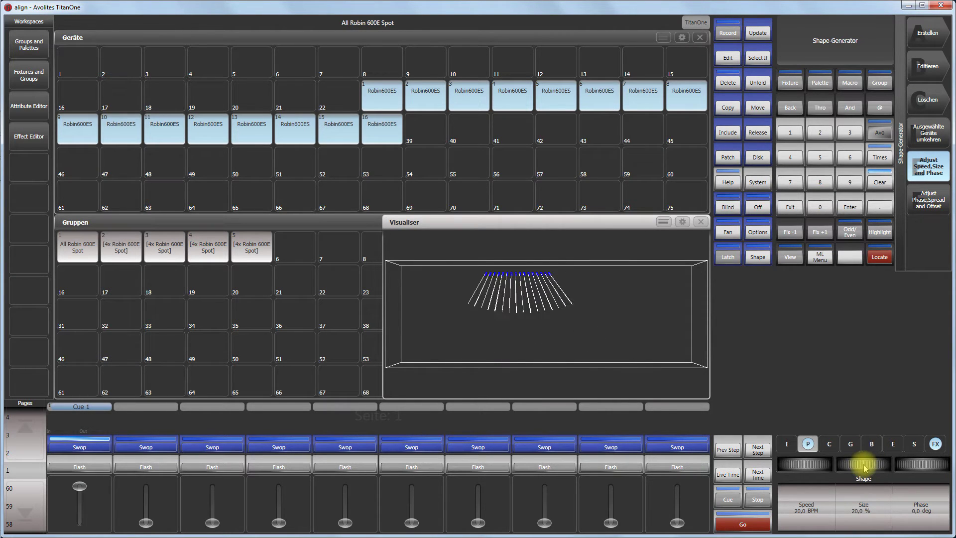
Step: Reduce the size of the running tilt shape to 8.8%
left_click_drag(865, 468, 804, 464)
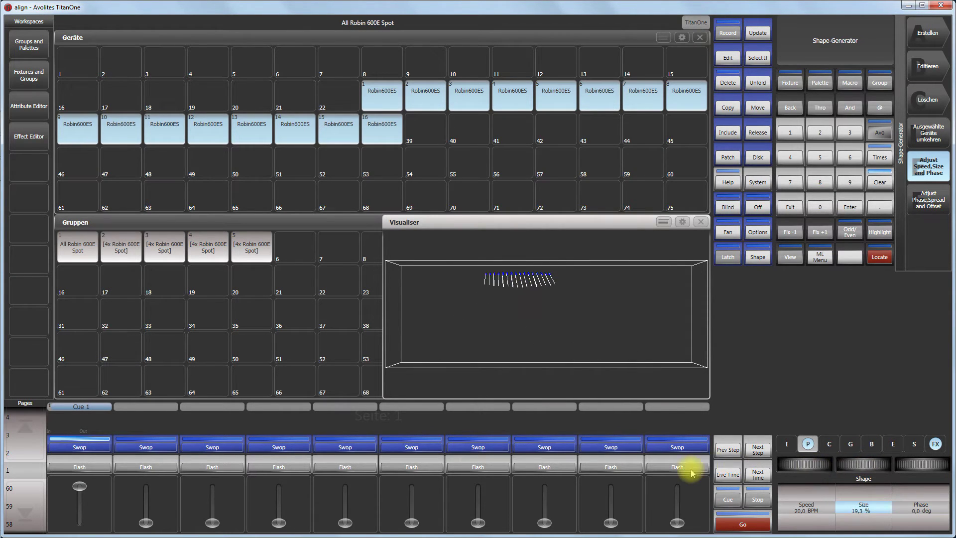
left_click_drag(659, 471, 865, 467)
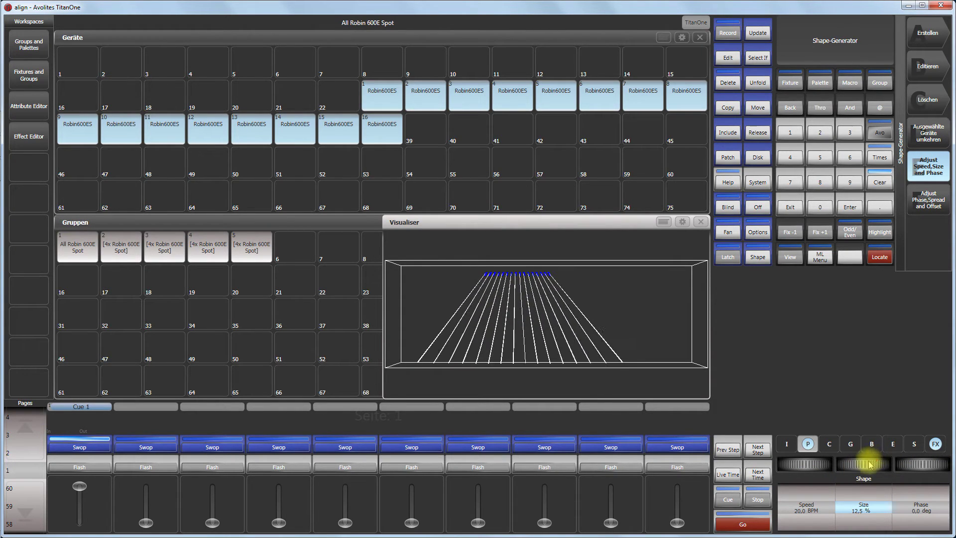
left_click_drag(862, 465, 627, 487)
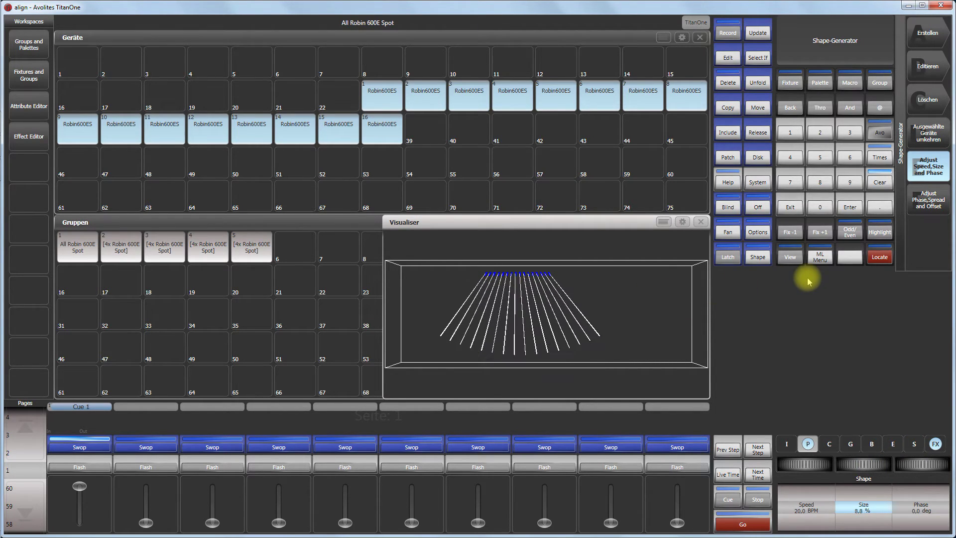
Step: Adjust the tilt shape's distribution across the fixtures to a spread of 6 with a phase of 60 degrees
left_click(929, 206)
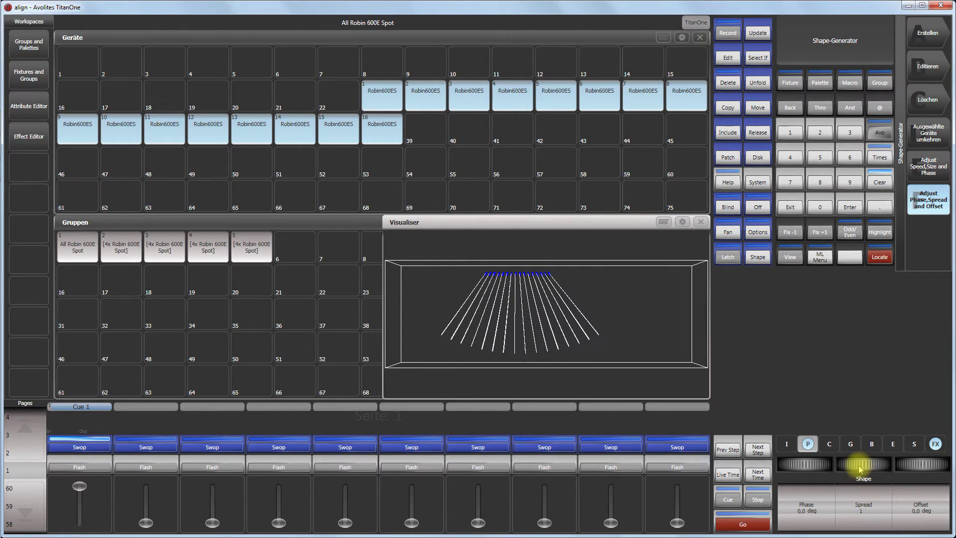
left_click_drag(858, 464, 869, 464)
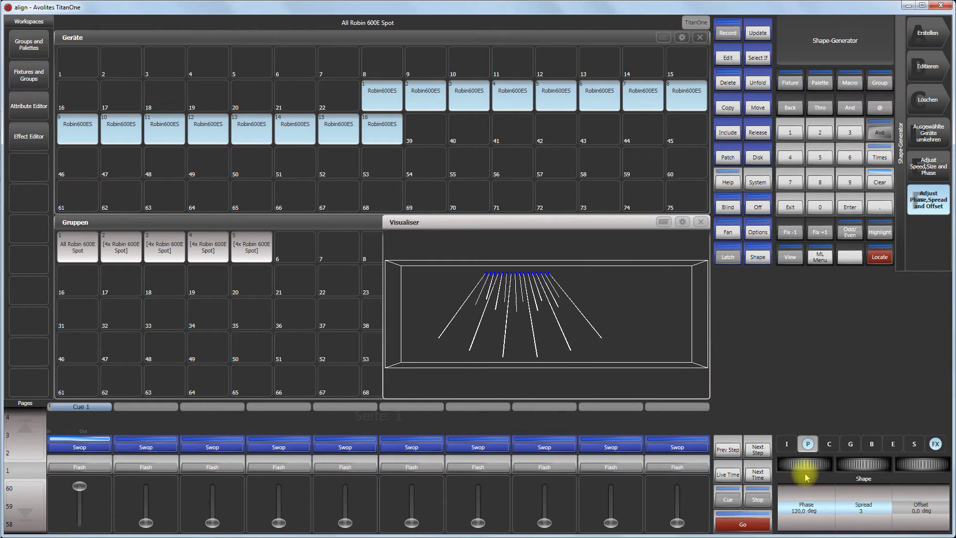
left_click_drag(800, 463, 874, 467)
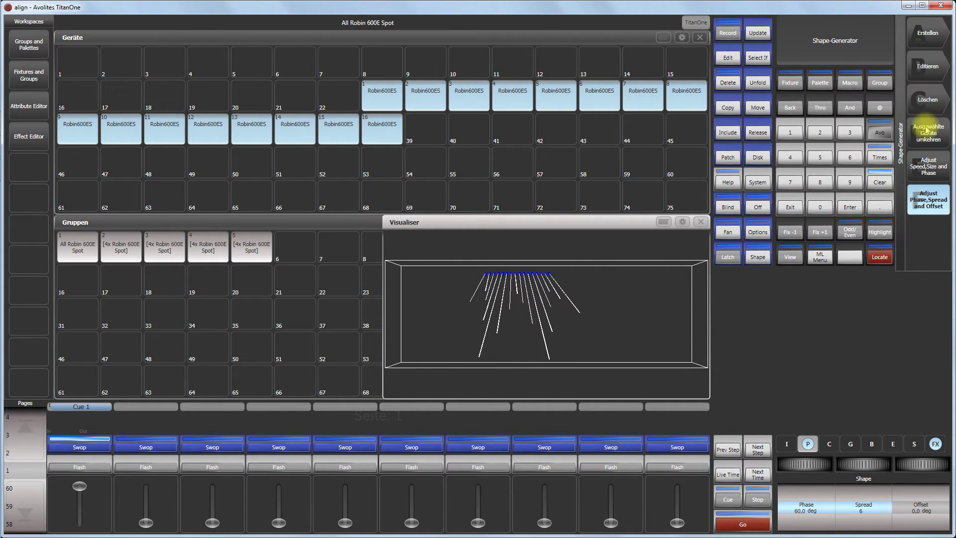
Step: Adjust the running tilt shape's speed to 26.1 BPM
left_click(925, 163)
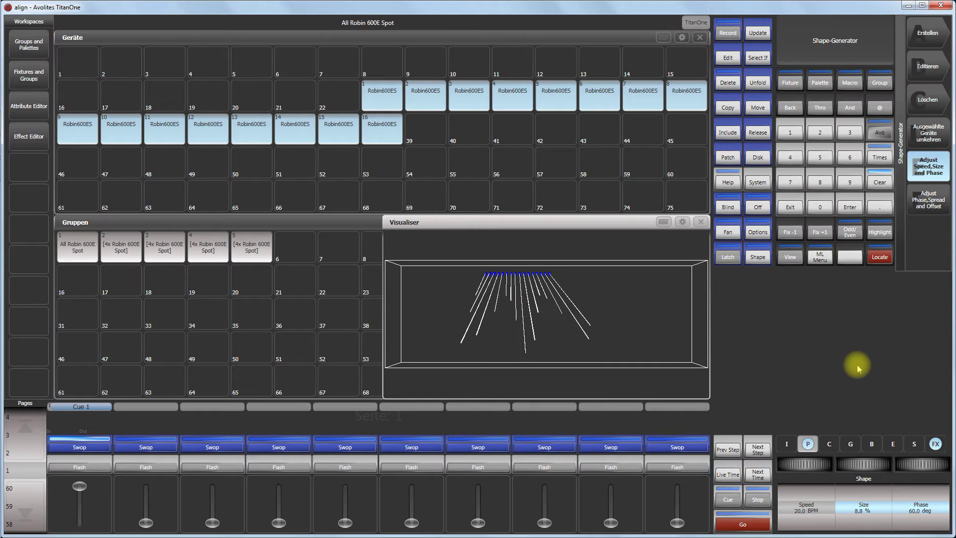
left_click_drag(809, 467, 757, 461)
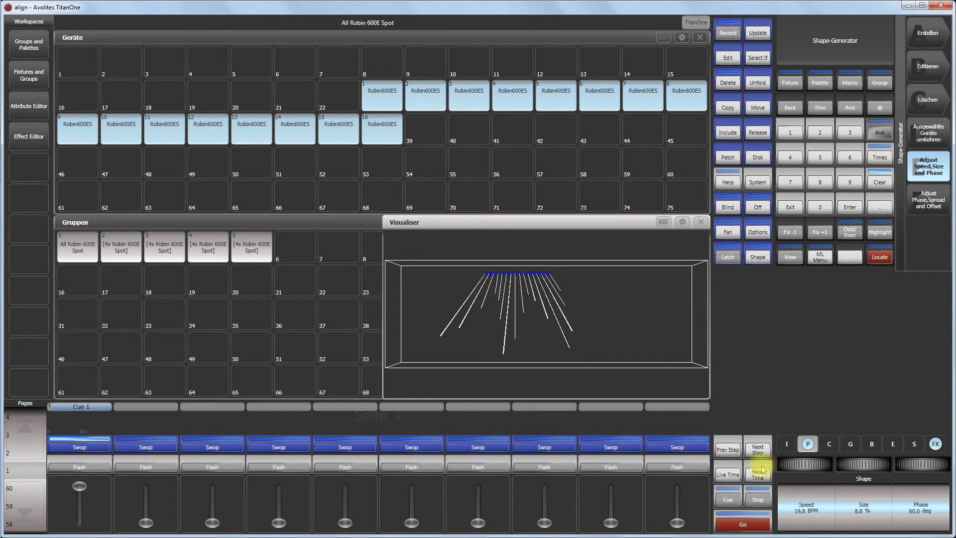
left_click_drag(481, 476, 953, 420)
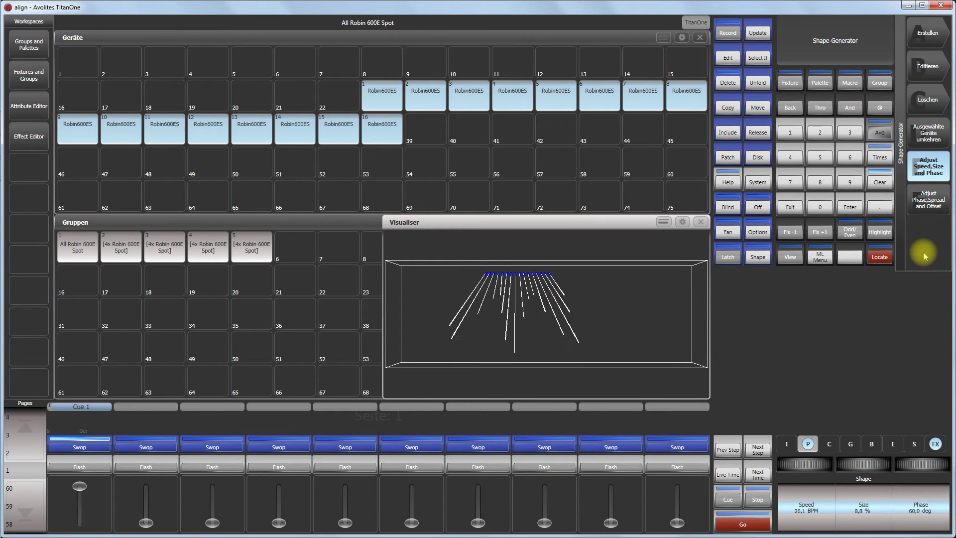
Step: Try shape offsets up to about 168 degrees and return the offset to 0 degrees
left_click(925, 201)
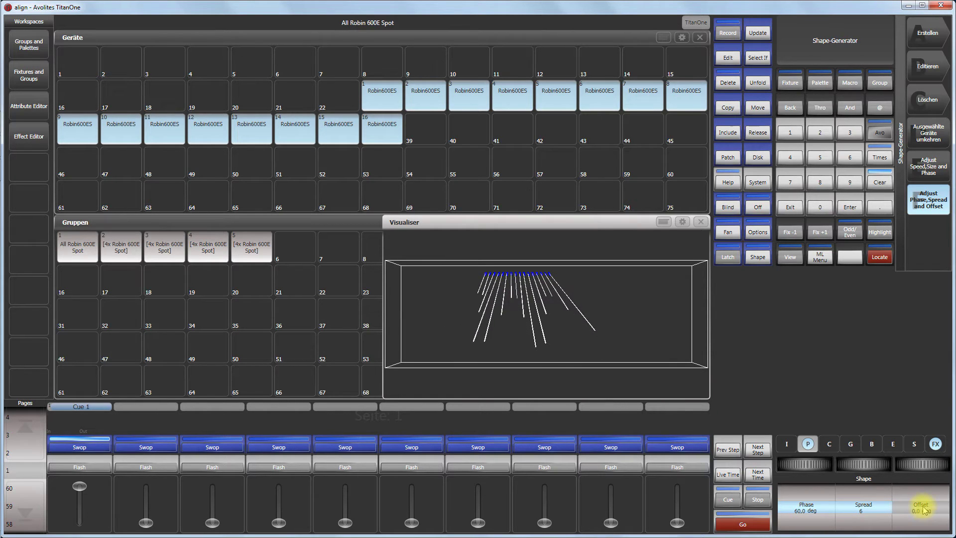
left_click_drag(919, 463, 801, 456)
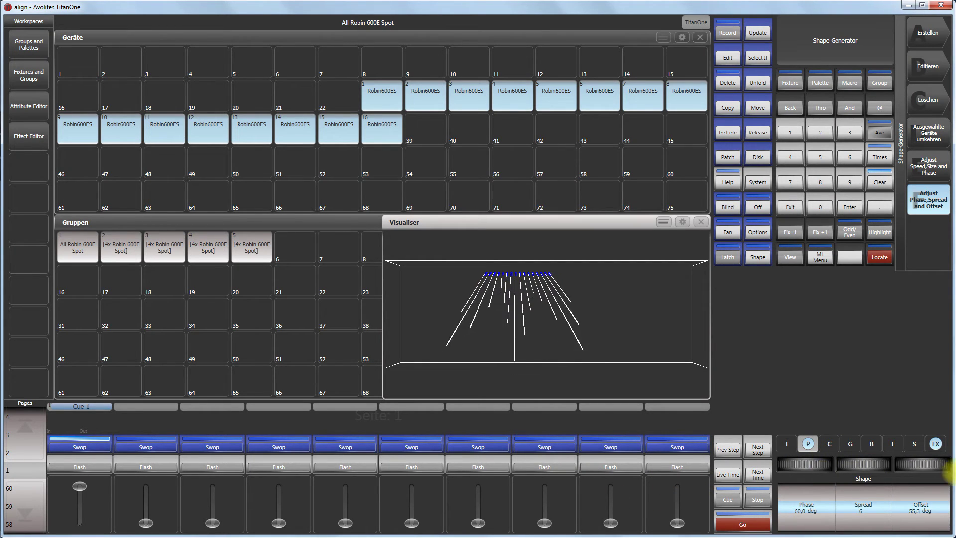
left_click_drag(943, 470, 628, 489)
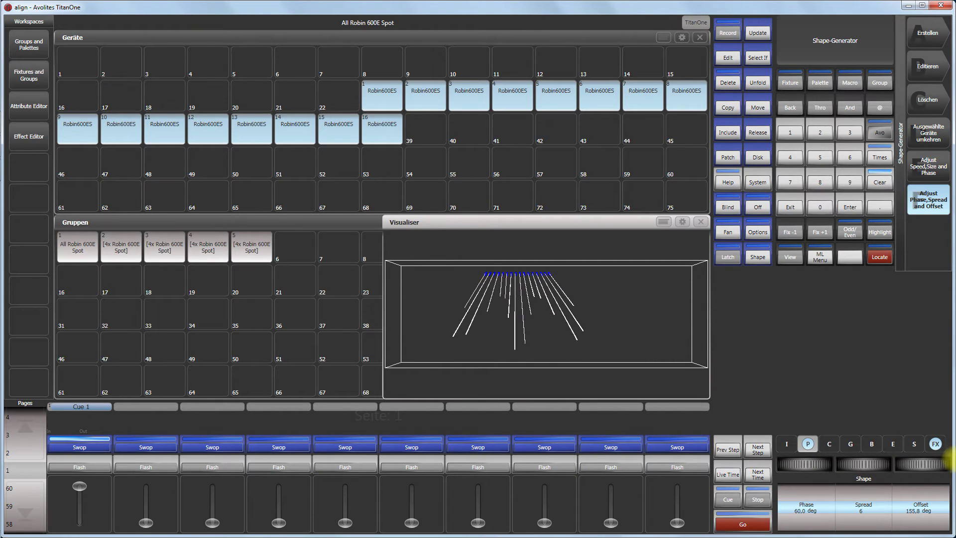
left_click_drag(949, 468, 949, 398)
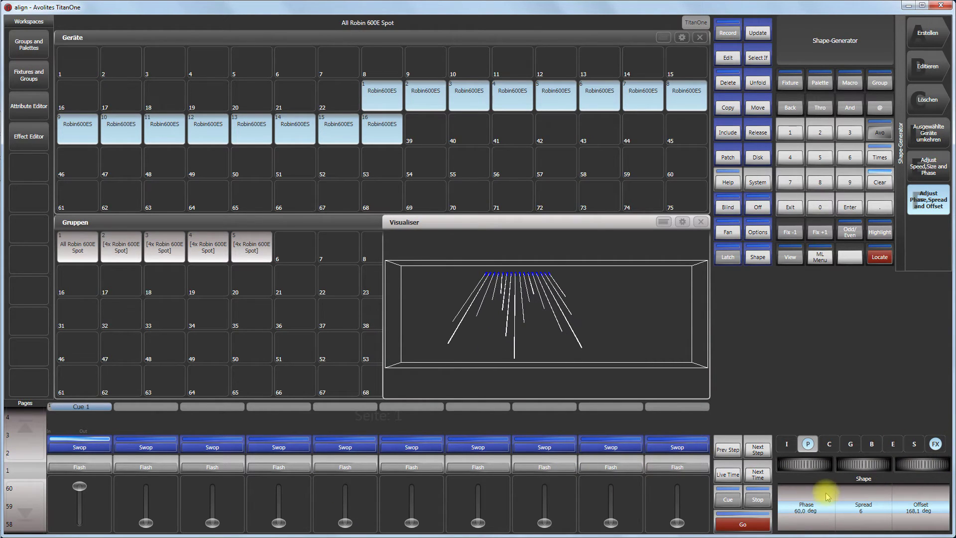
left_click_drag(922, 452, 32, 495)
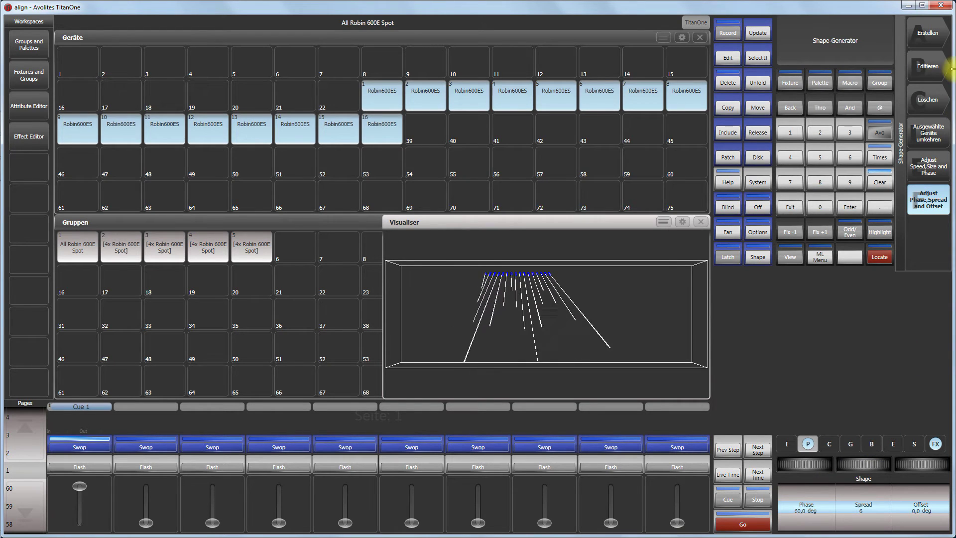
Step: Reduce the size of the running tilt shape to 5.1%
left_click(934, 162)
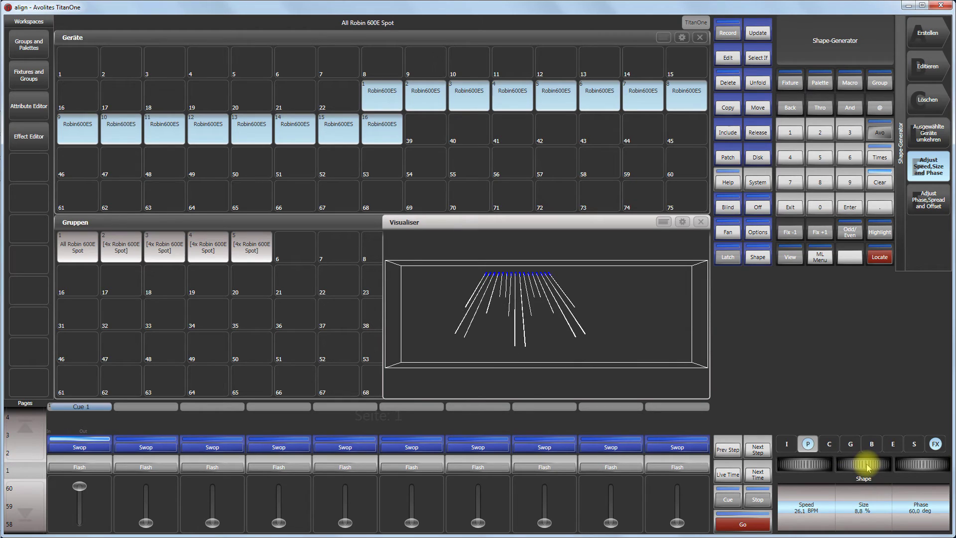
left_click_drag(868, 467, 794, 461)
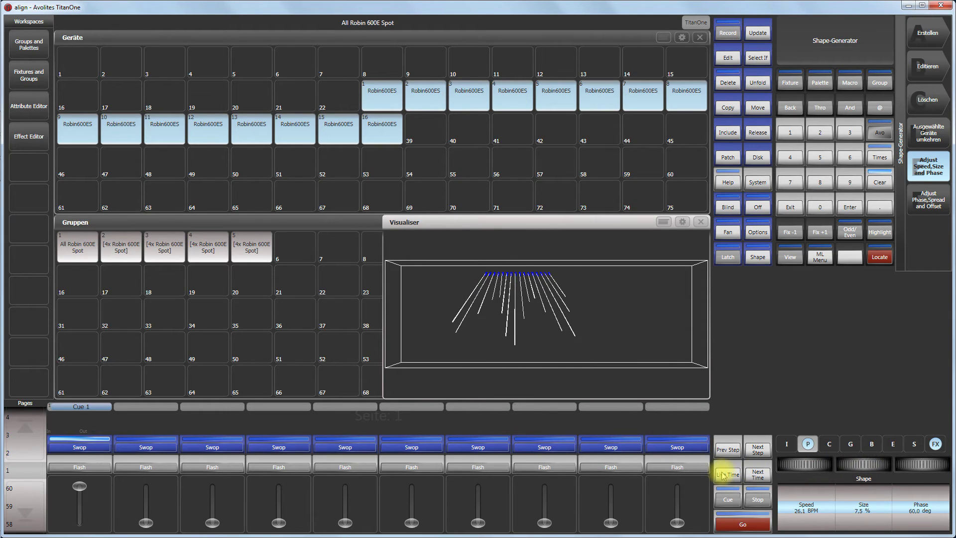
left_click_drag(631, 462, 351, 438)
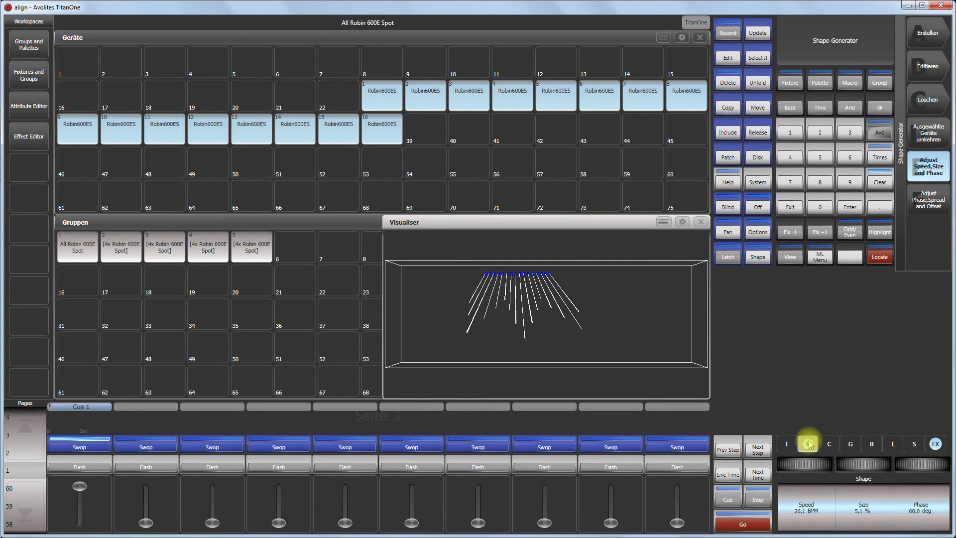
Step: Shift the selected fixtures' base position under the shape to tilt 32.97% and pan 45.45%
left_click(808, 443)
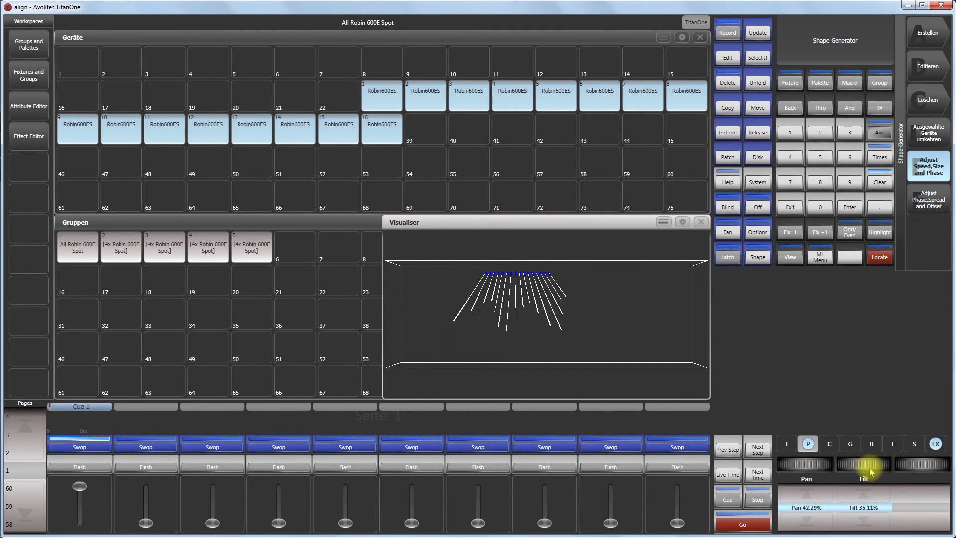
mouse_move(870, 472)
left_mouse_down()
mouse_move(813, 476)
mouse_move(830, 465)
mouse_move(921, 469)
mouse_move(816, 470)
mouse_move(876, 470)
left_mouse_up()
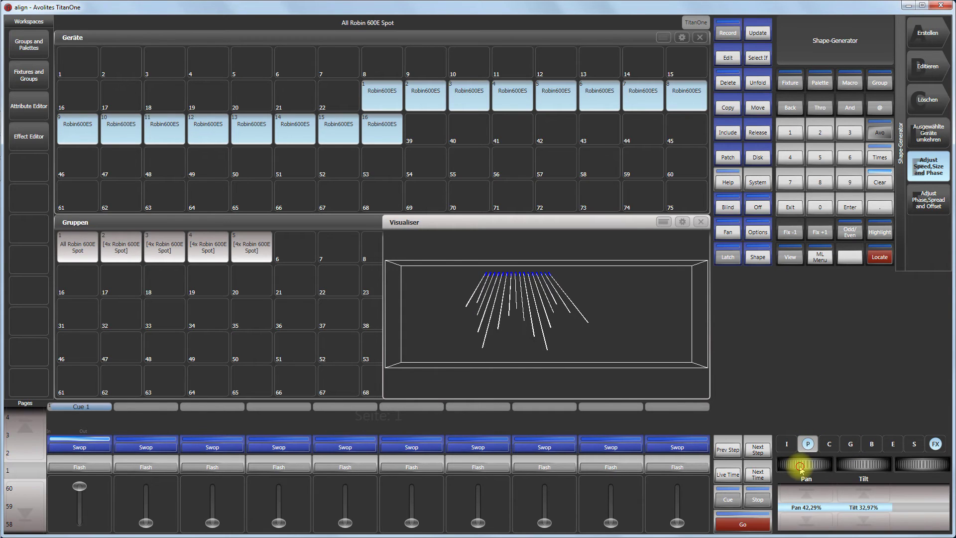
mouse_move(800, 466)
left_mouse_down()
mouse_move(814, 469)
mouse_move(771, 467)
mouse_move(851, 468)
mouse_move(801, 470)
left_mouse_up()
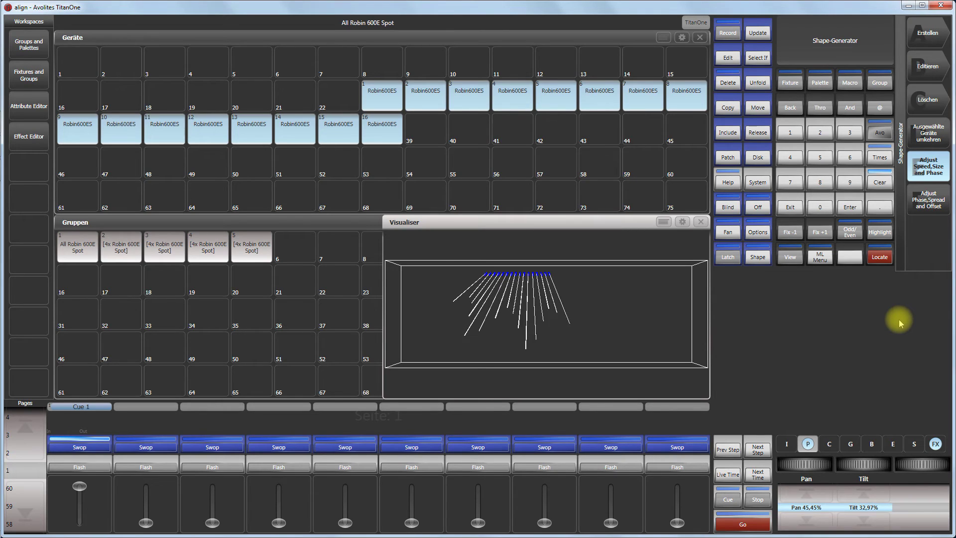
Step: Record the running shape as a memory on the eighth playback fader, with Pan & Tilt excluded in the record mask
left_click(728, 31)
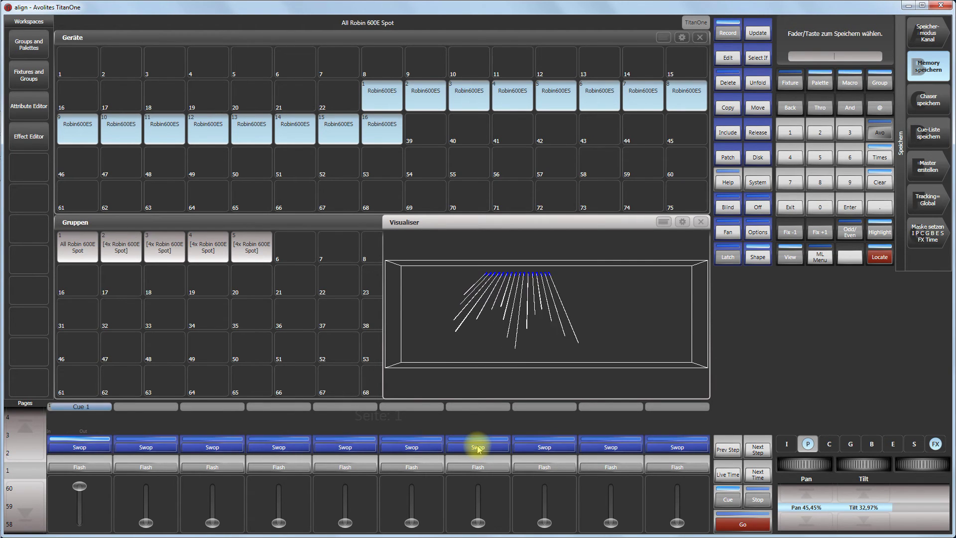
left_click(924, 237)
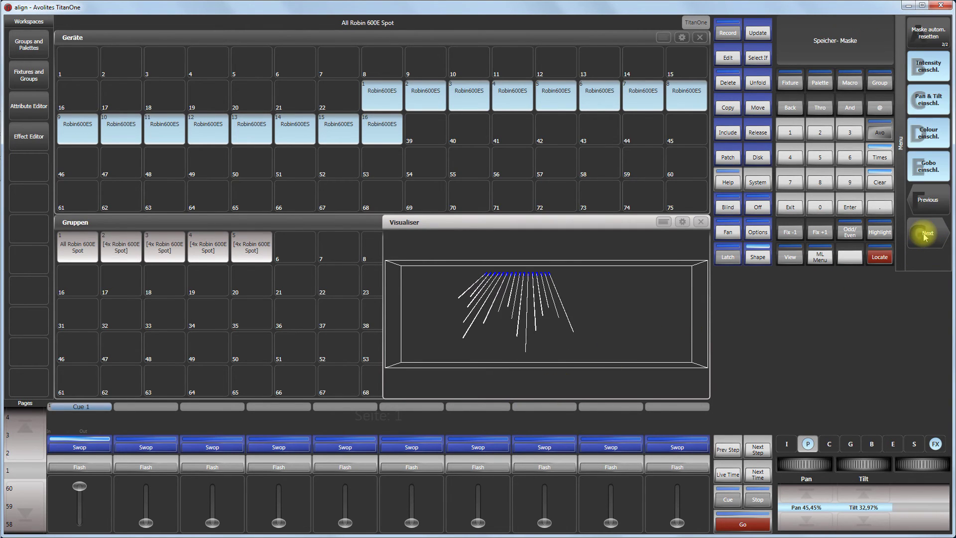
left_click(929, 98)
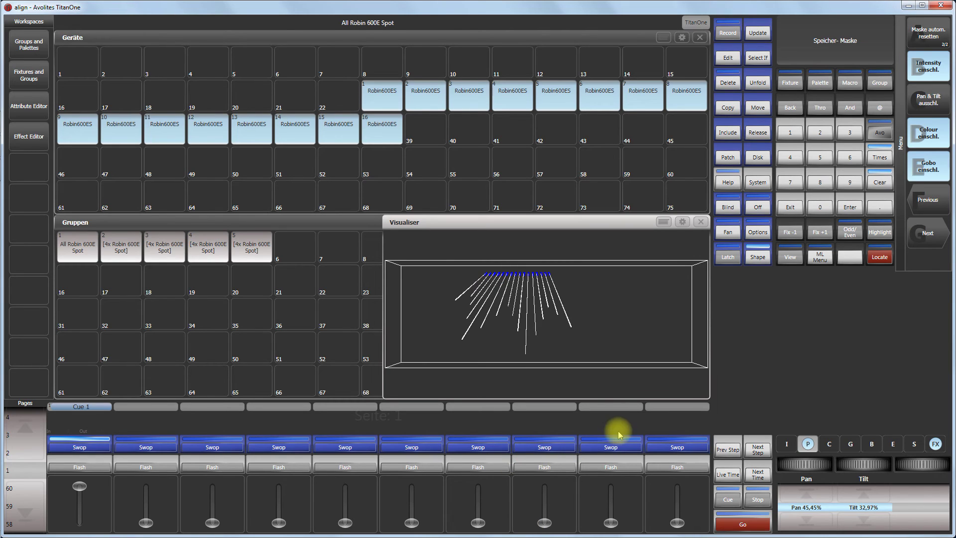
key("ctrl+r")
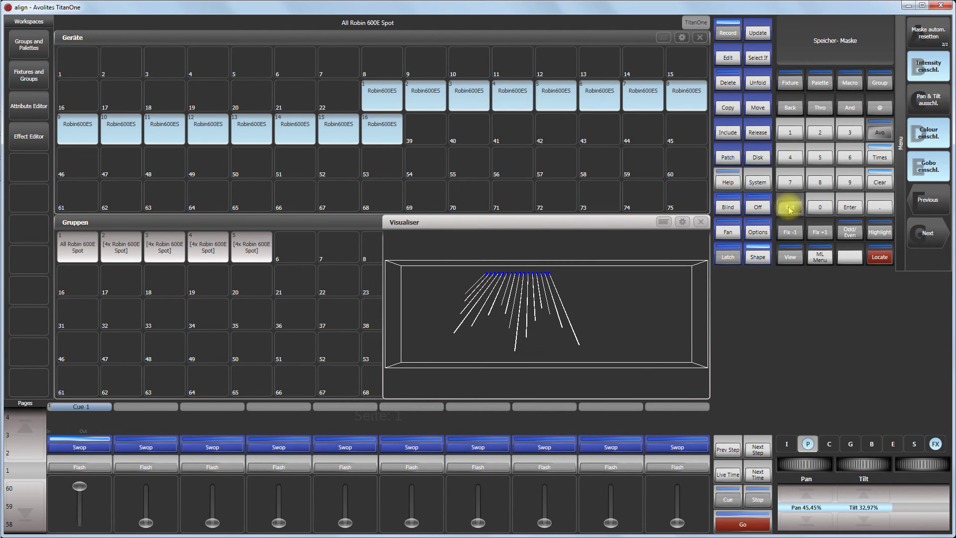
left_click(545, 448)
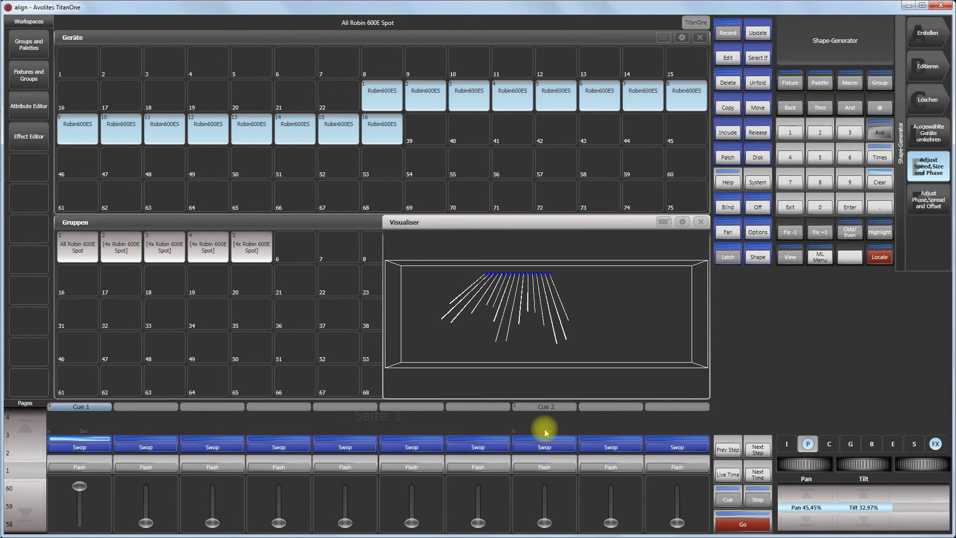
Step: Clear the programmer and test the recorded shape by moving Cue 2's fader up and back down to zero
left_click(880, 184)
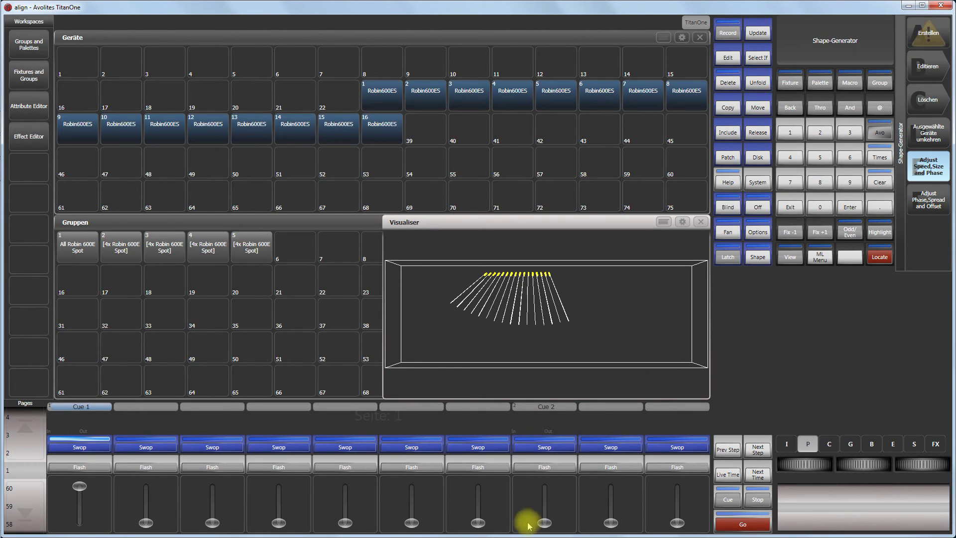
mouse_move(546, 522)
left_mouse_down()
mouse_move(550, 479)
mouse_move(546, 530)
mouse_move(543, 475)
mouse_move(545, 536)
left_mouse_up()
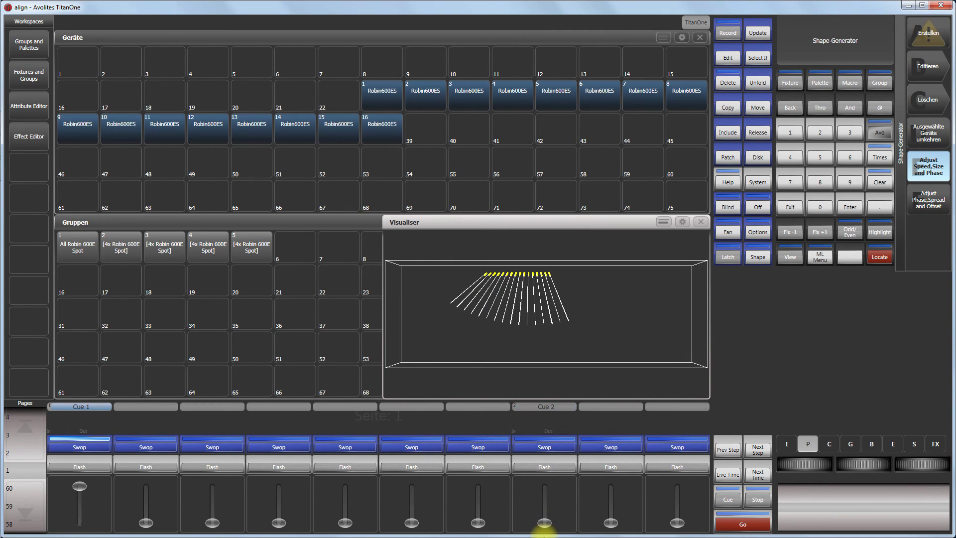
left_click(546, 522)
left_click_drag(546, 522, 549, 527)
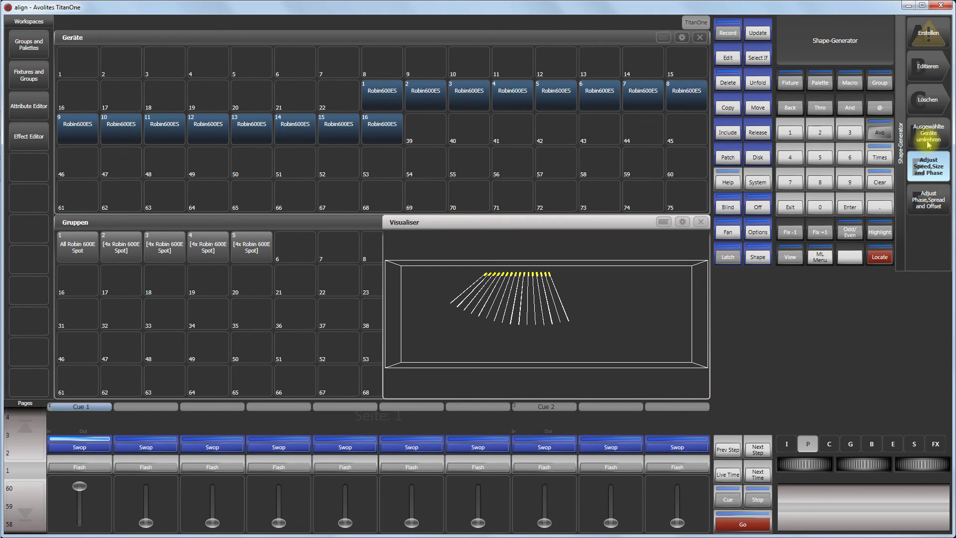
Step: Set Cue 2's playback options so that both the shape size and the shape and effect tempo follow the fader
left_click(796, 208)
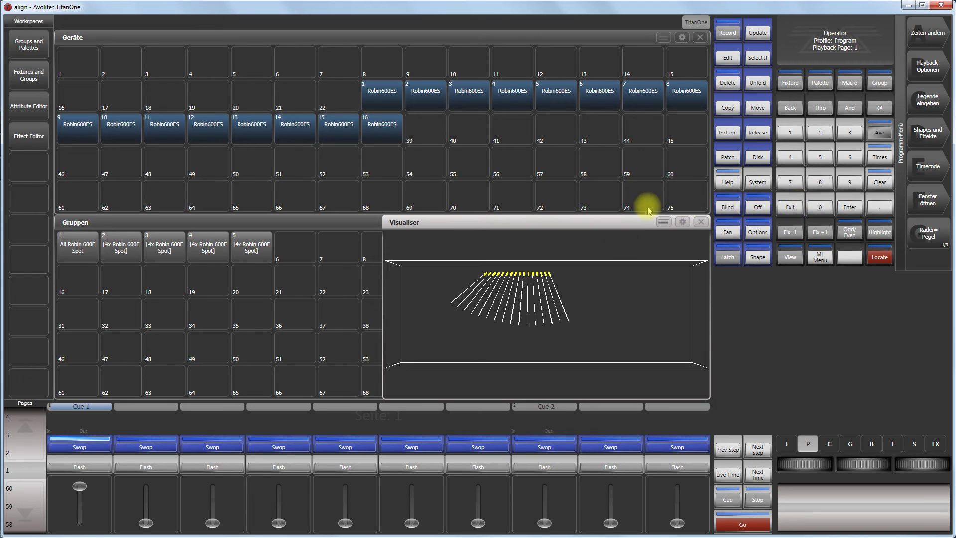
left_click(927, 65)
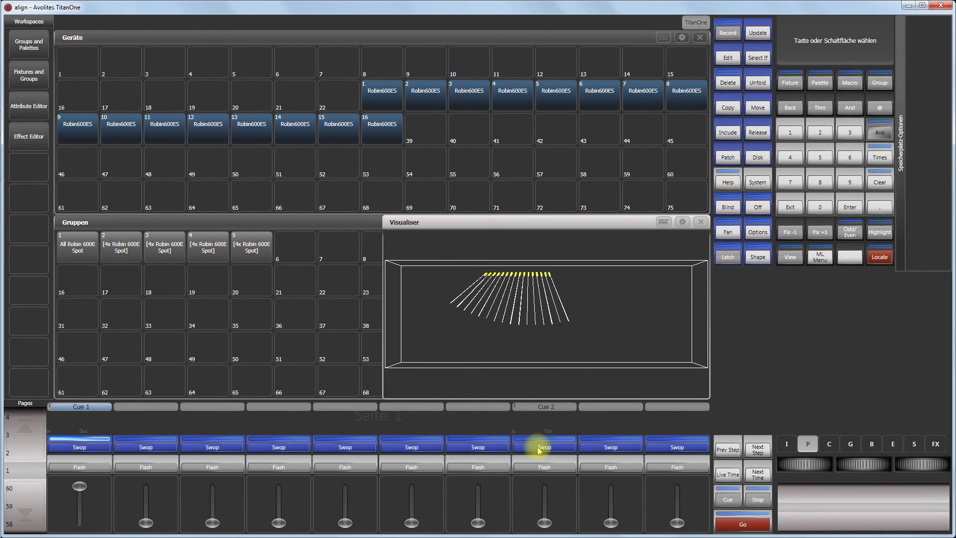
left_click(540, 448)
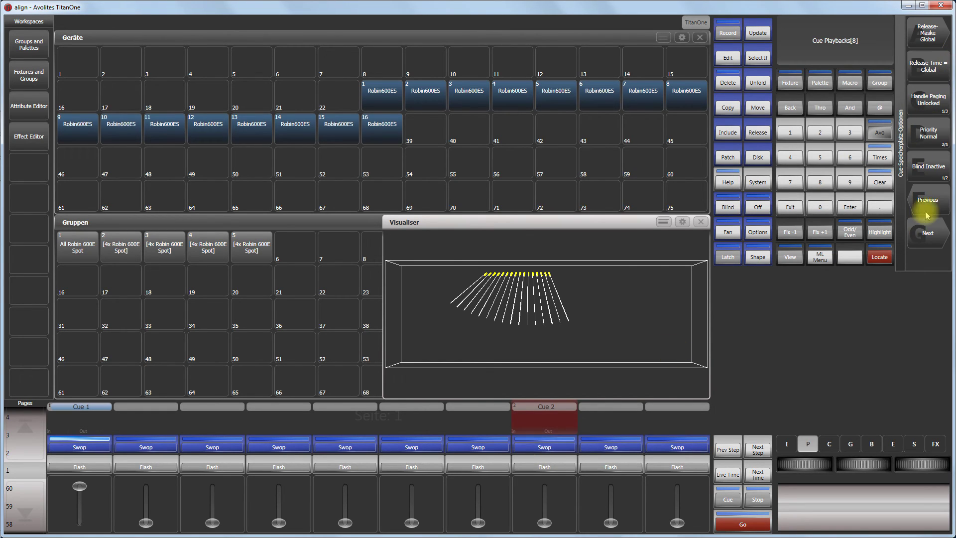
left_click(927, 236)
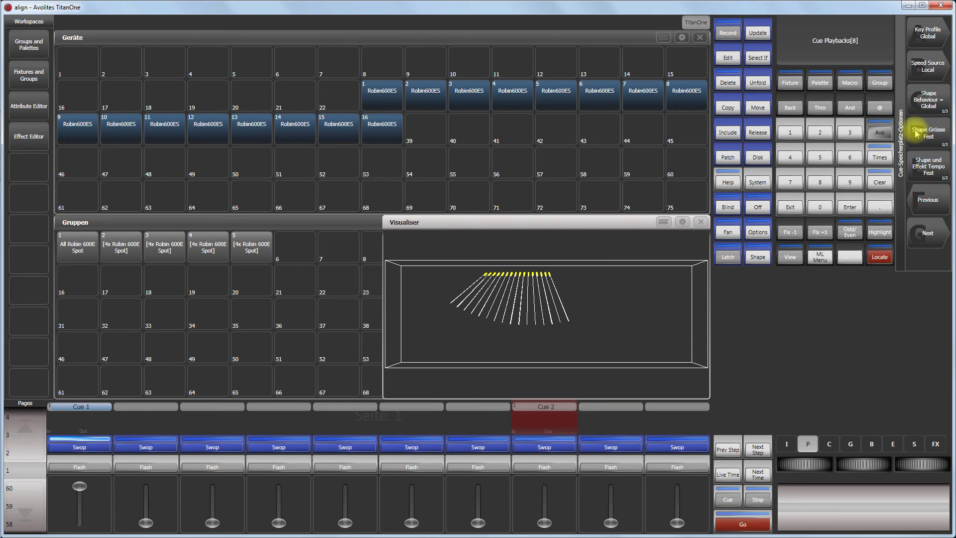
left_click(932, 131)
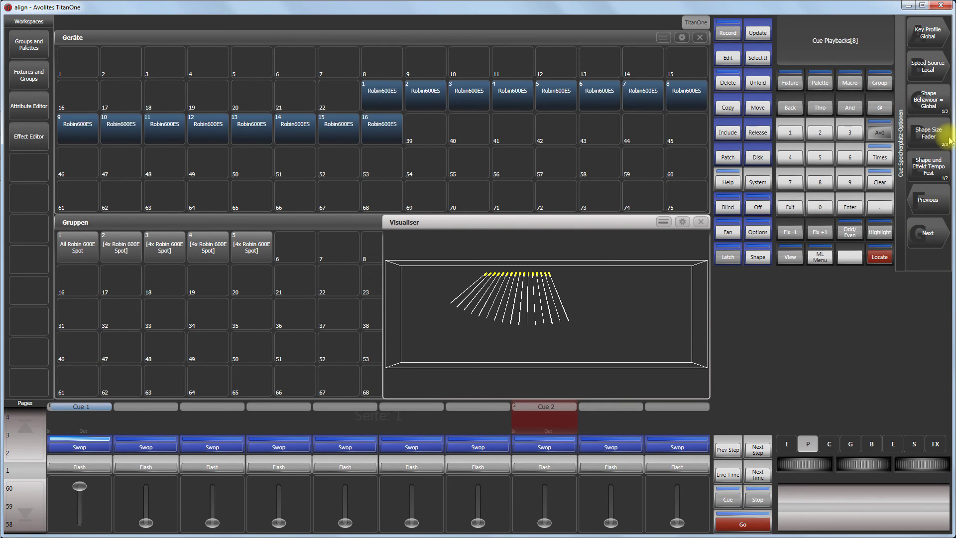
left_click(930, 70)
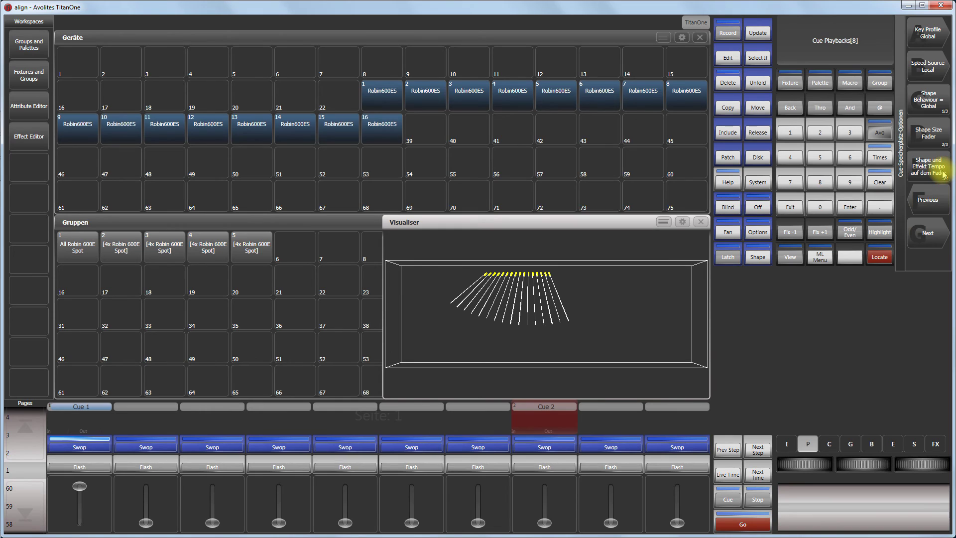
left_click(794, 207)
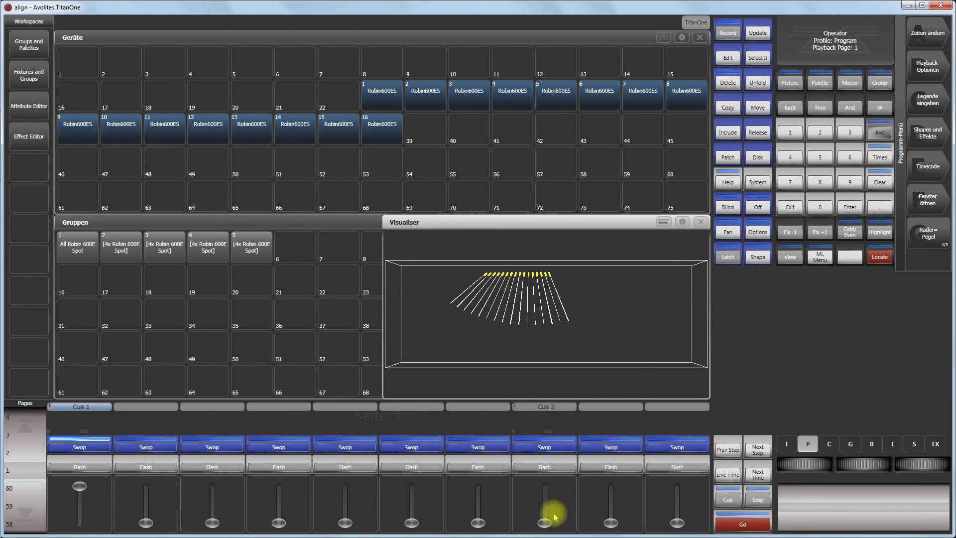
Step: Run Cue 2 with its fader partway up and move the All Robin 600E Spot group to pan 37.04% and tilt 29.85%
left_click_drag(545, 525, 552, 502)
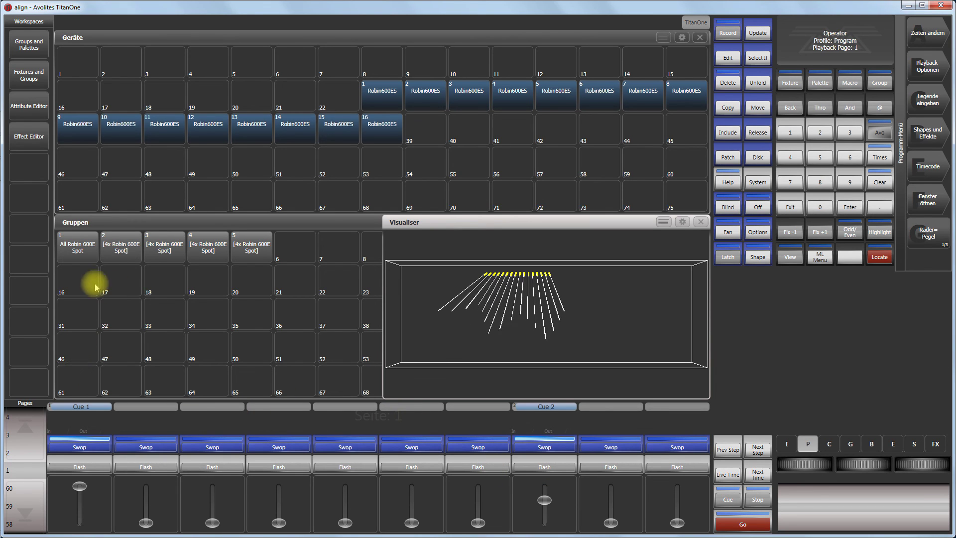
left_click(76, 243)
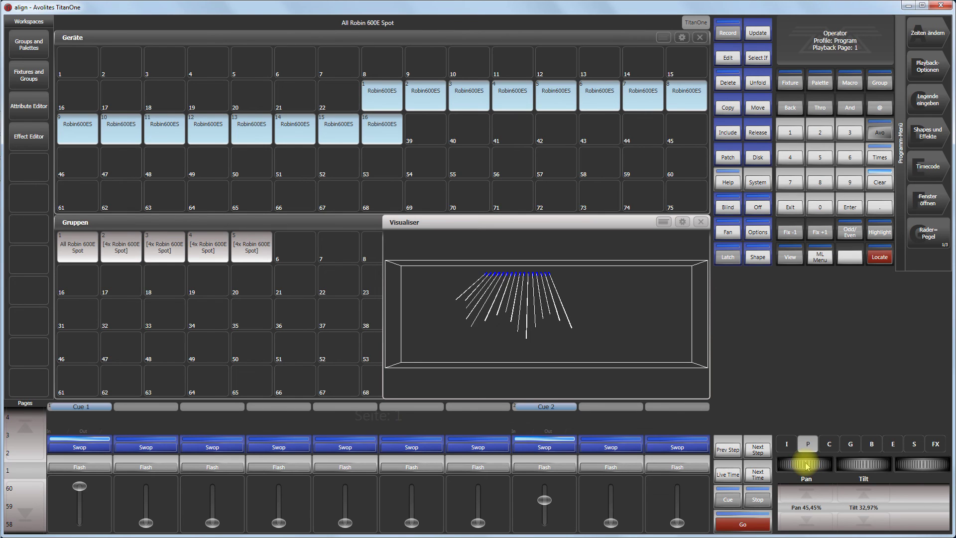
left_click_drag(807, 466, 717, 470)
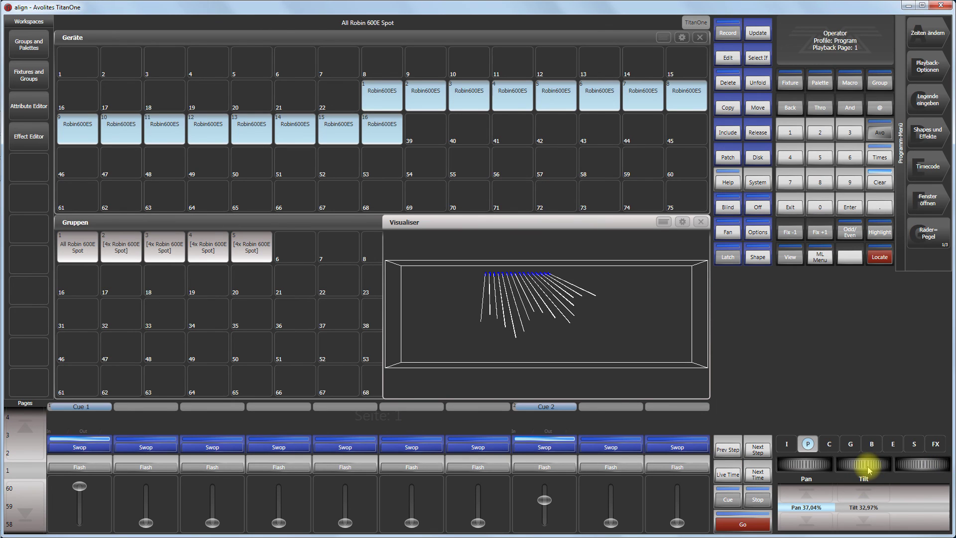
left_click_drag(868, 469, 839, 474)
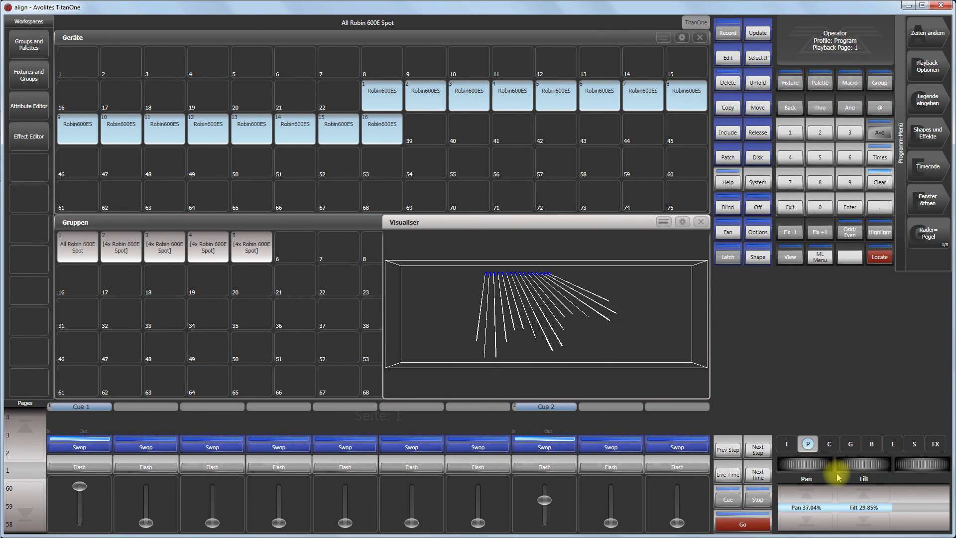